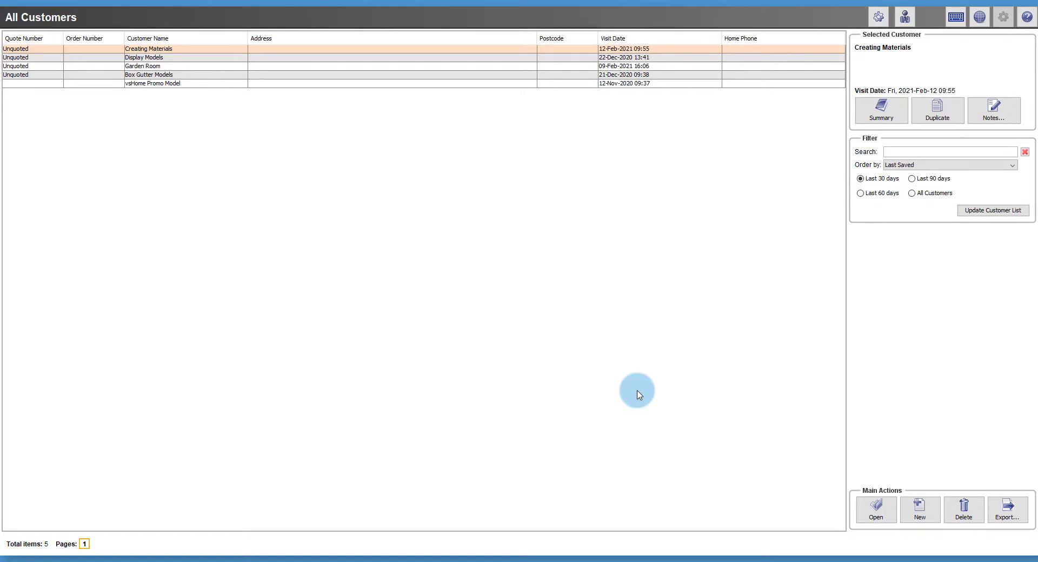
# - Create a new customer record and add the first ridged conservatory model to its products with the default model details
pyautogui.click(920, 514)
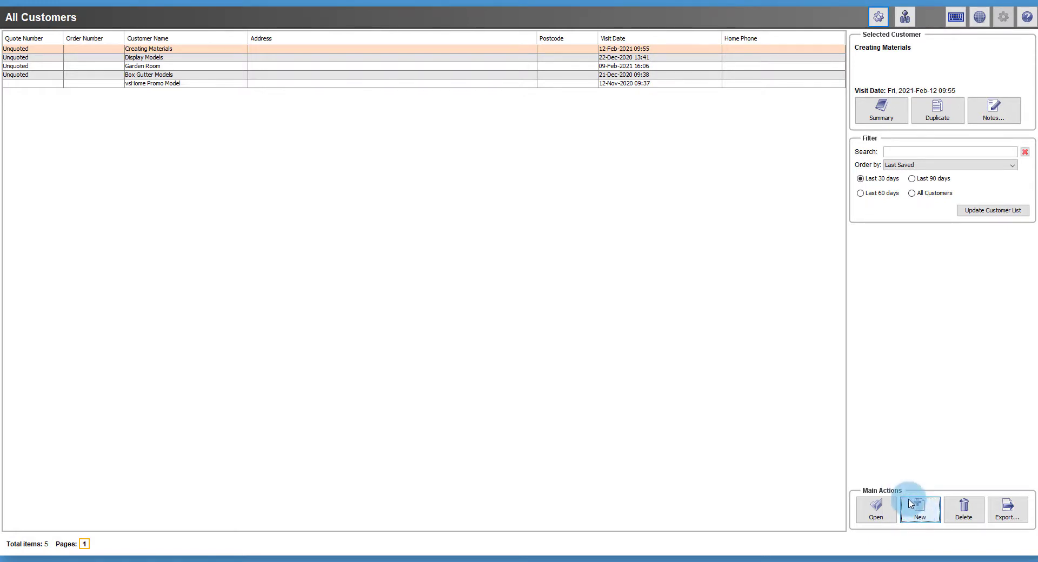
pyautogui.click(909, 502)
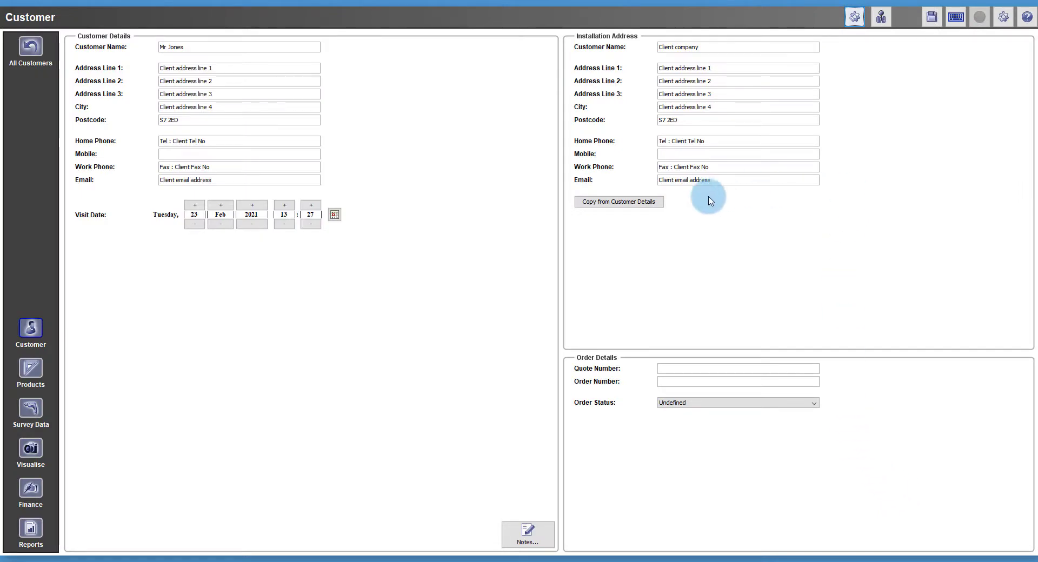
pyautogui.click(39, 370)
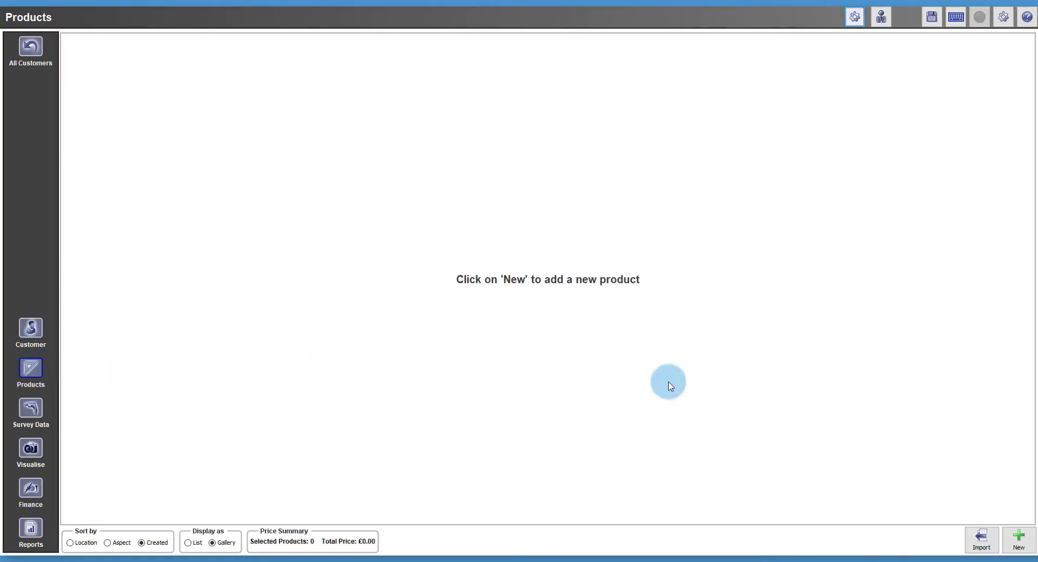
pyautogui.click(1016, 538)
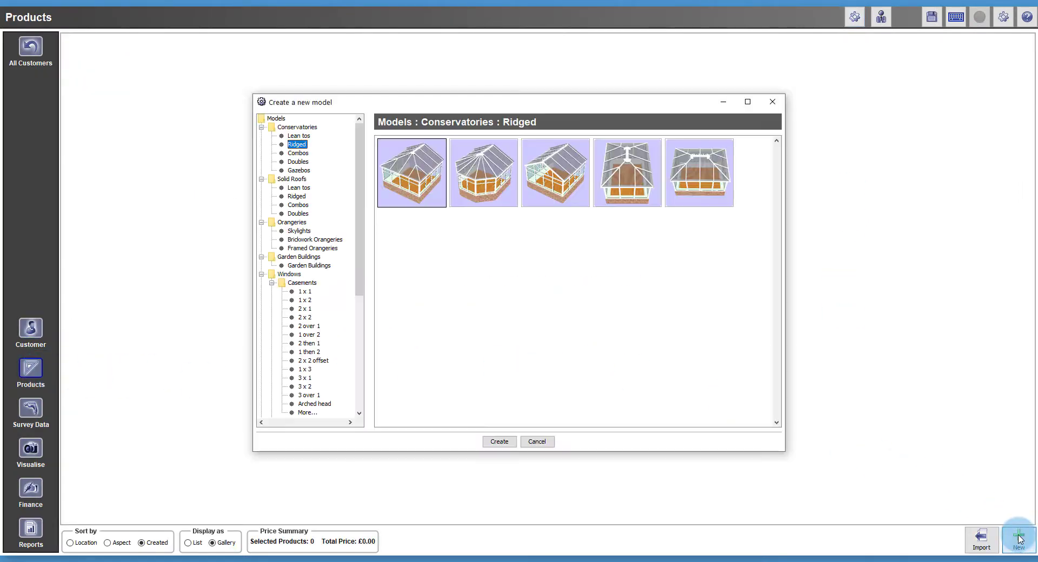
pyautogui.doubleClick(408, 176)
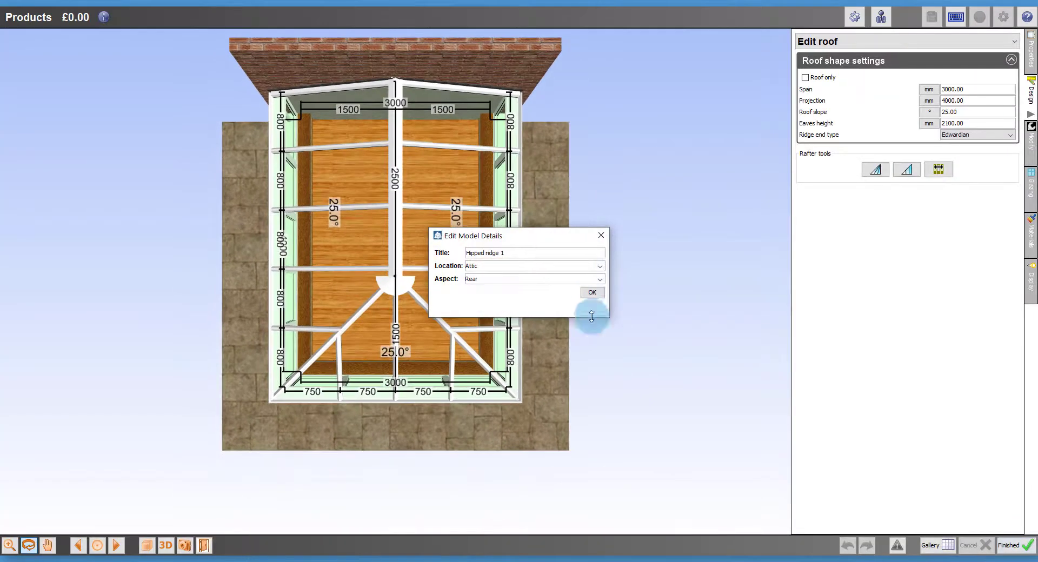
pyautogui.click(592, 292)
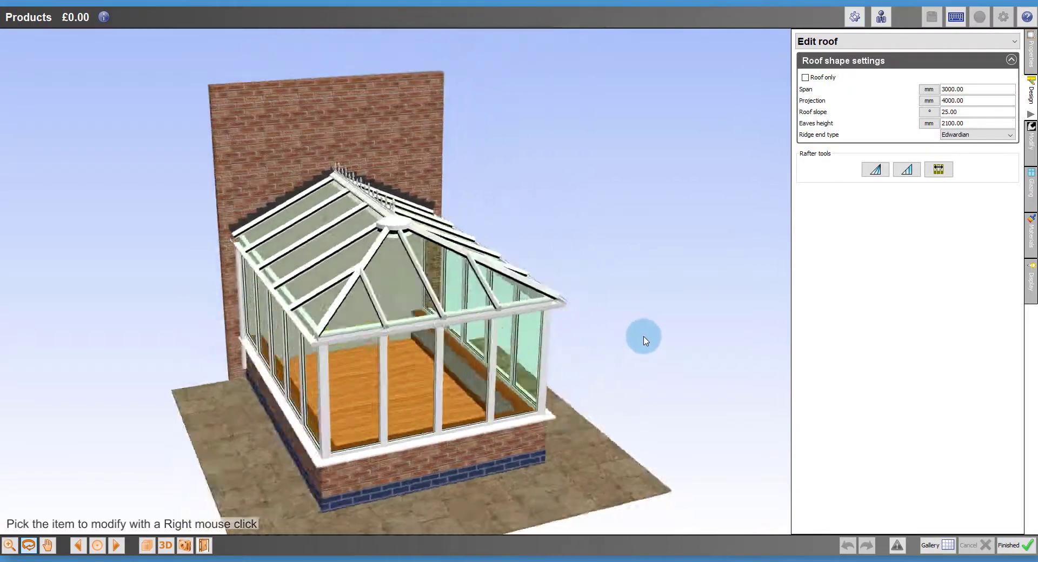
# - Check the roof glass materials and thicknesses available for the conservatory, finish the model and return to the customer list
pyautogui.click(1029, 201)
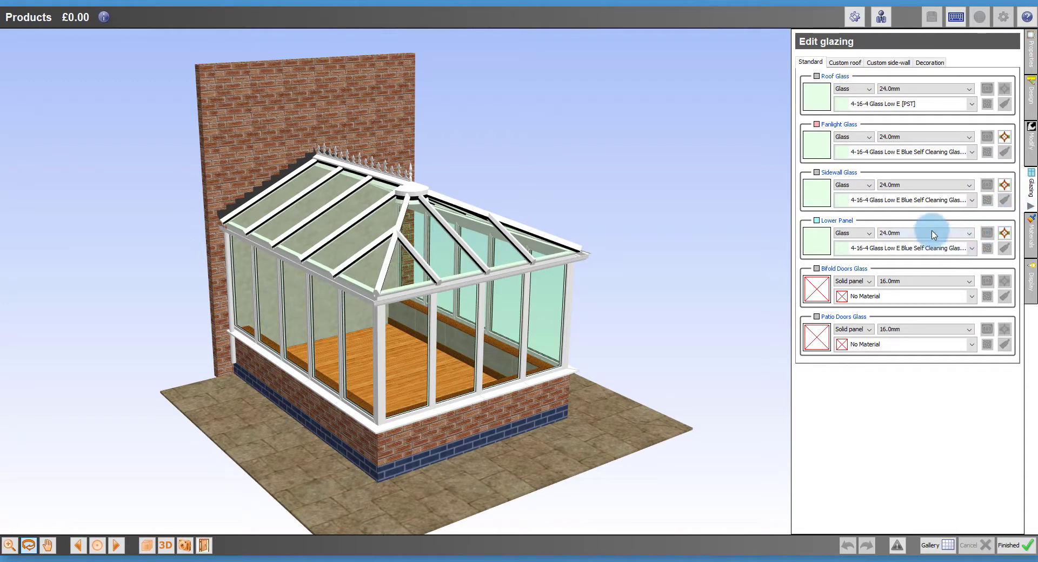
pyautogui.click(973, 105)
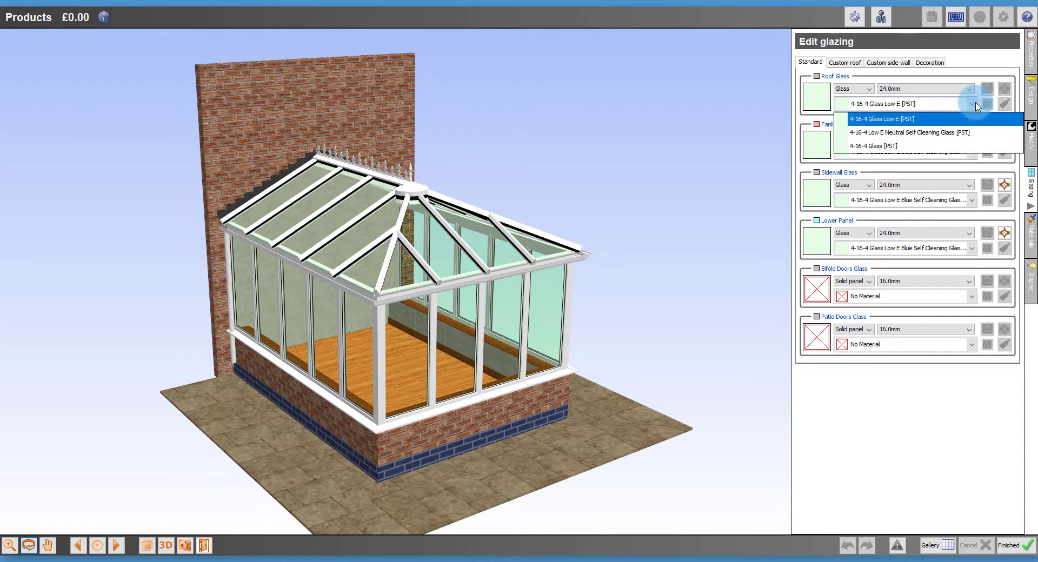
pyautogui.click(976, 105)
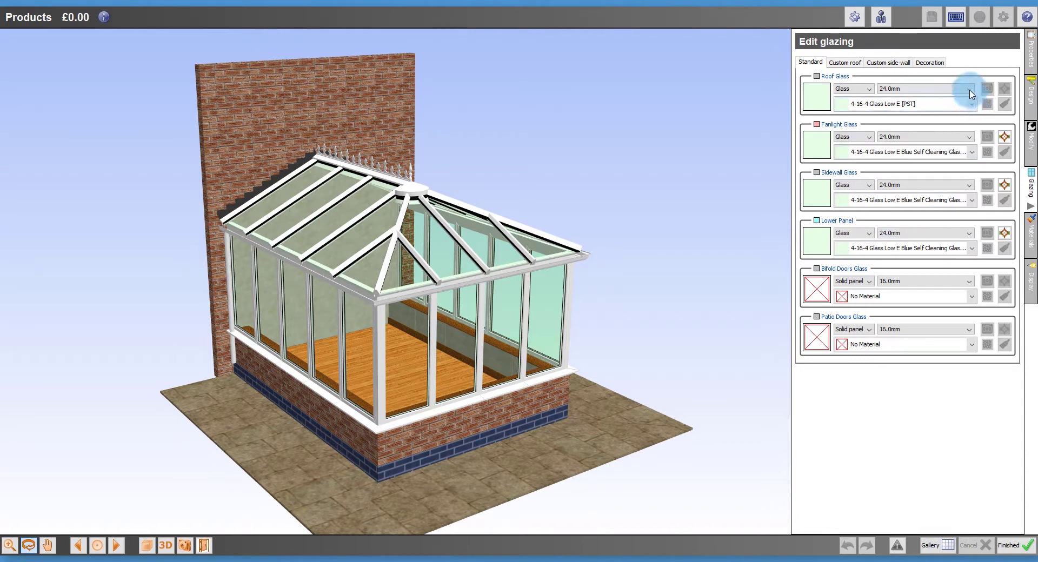
pyautogui.click(970, 92)
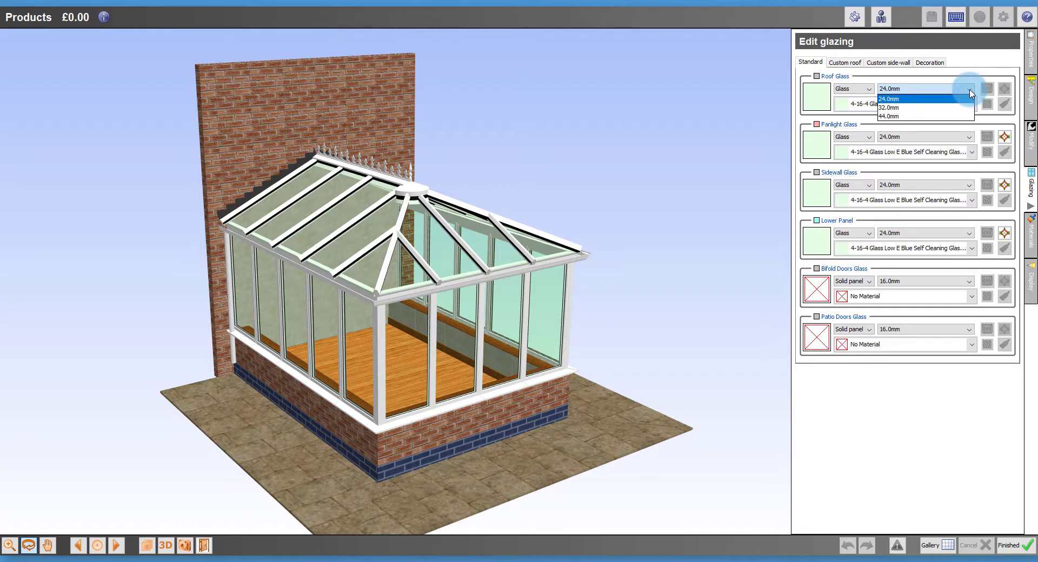
pyautogui.click(967, 98)
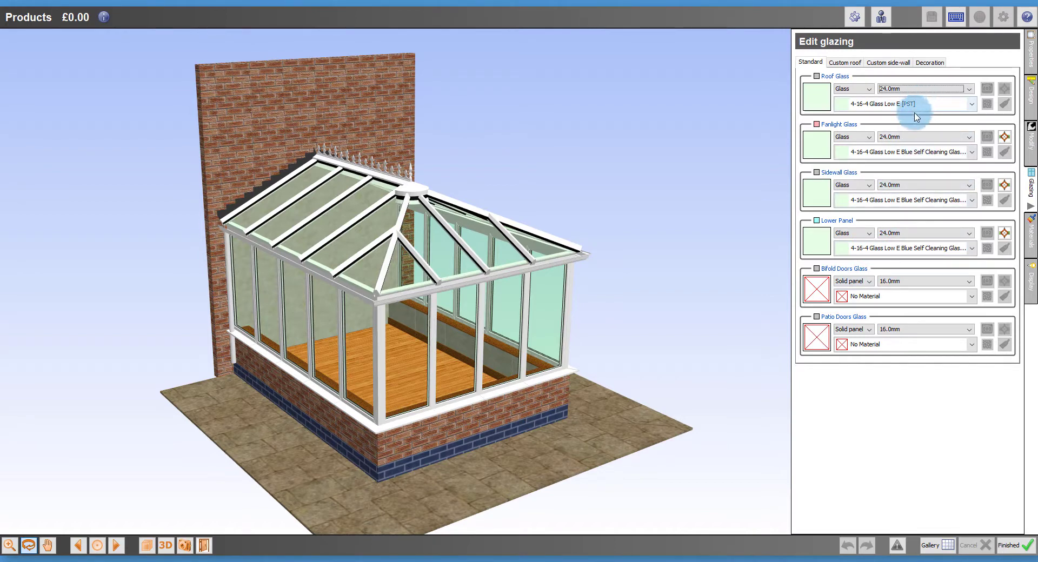
pyautogui.click(1014, 545)
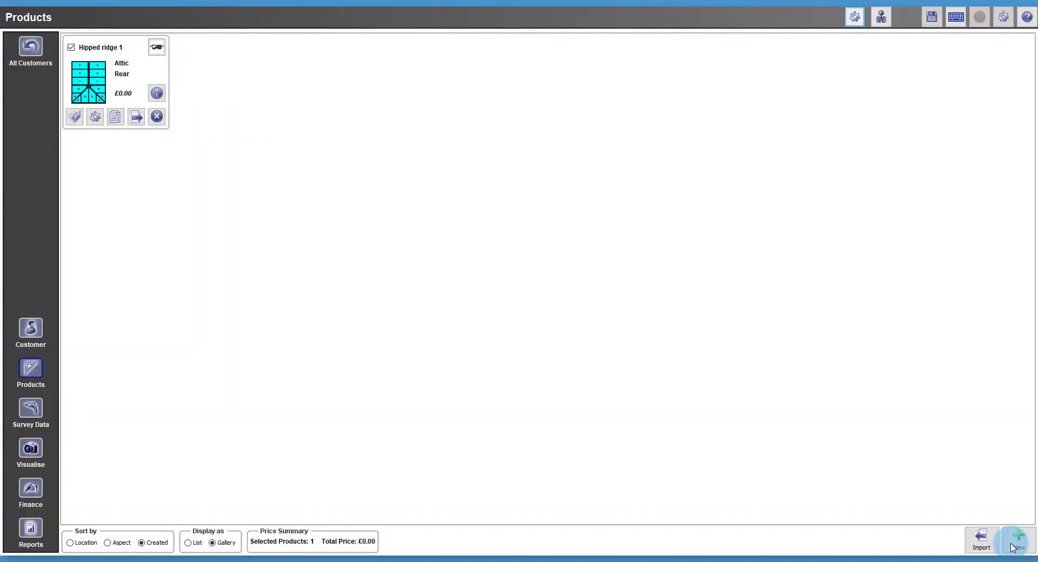
pyautogui.click(31, 49)
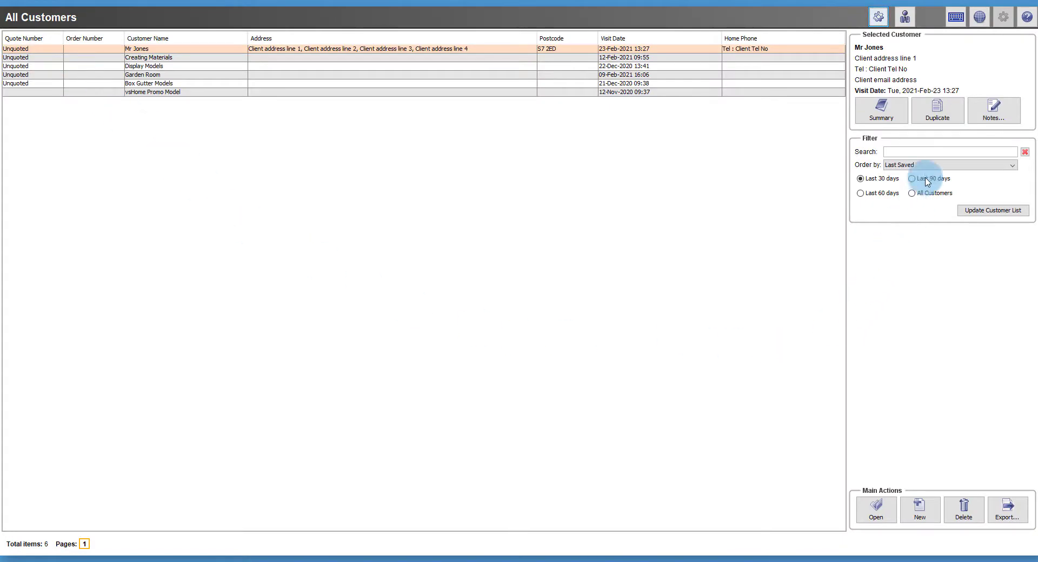
# - Examine the glass materials supplied in the system material libraries in the program preferences
pyautogui.click(978, 20)
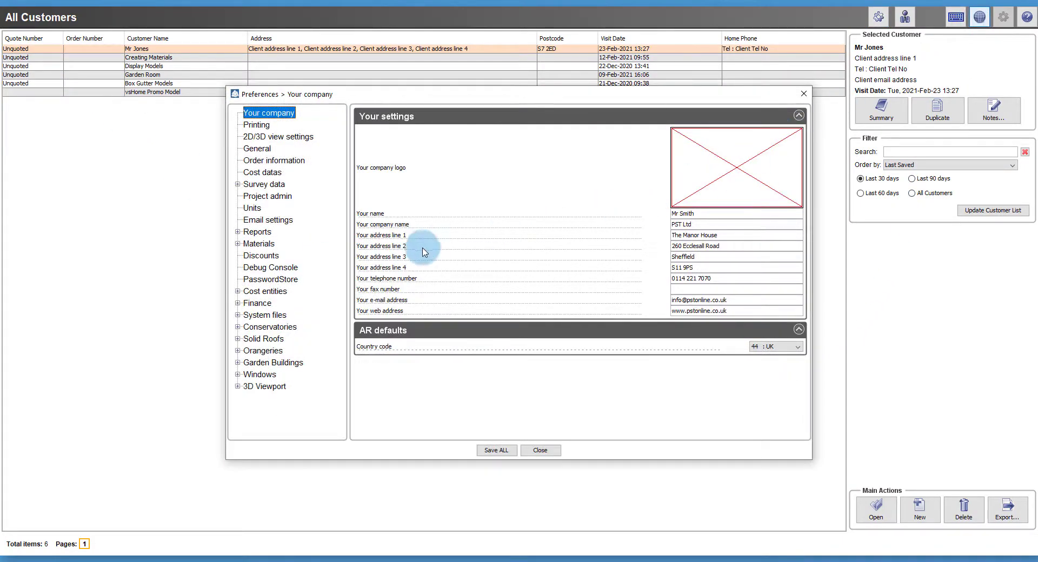
pyautogui.click(238, 245)
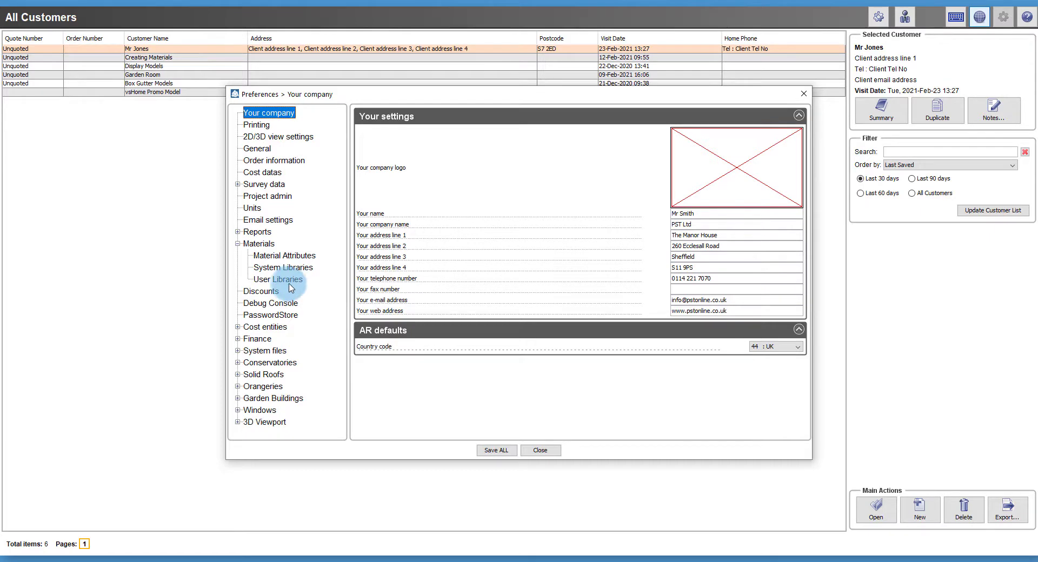
pyautogui.click(301, 269)
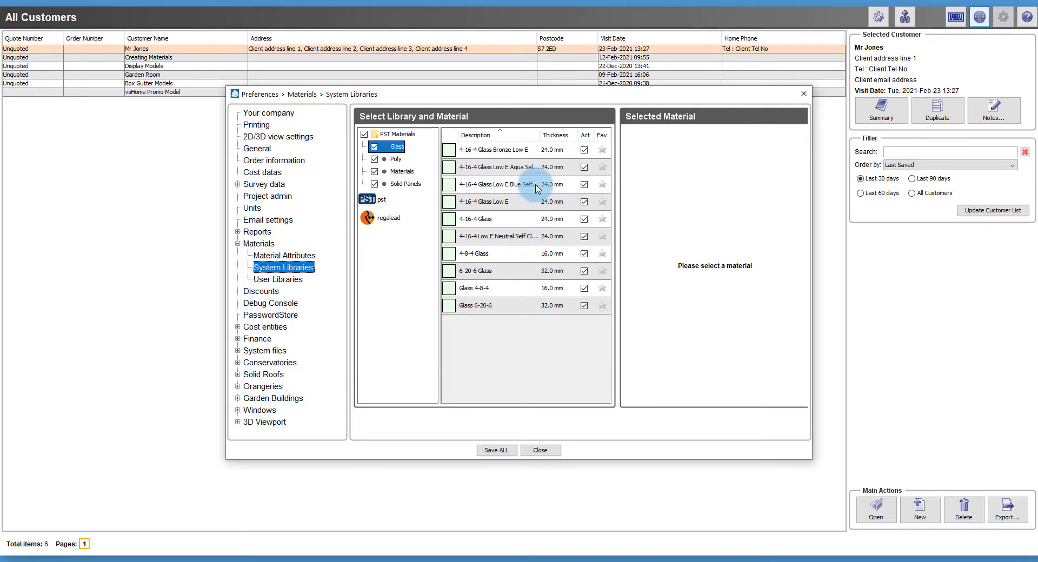
# - Create a new user material library with the full name vsHome
pyautogui.click(294, 284)
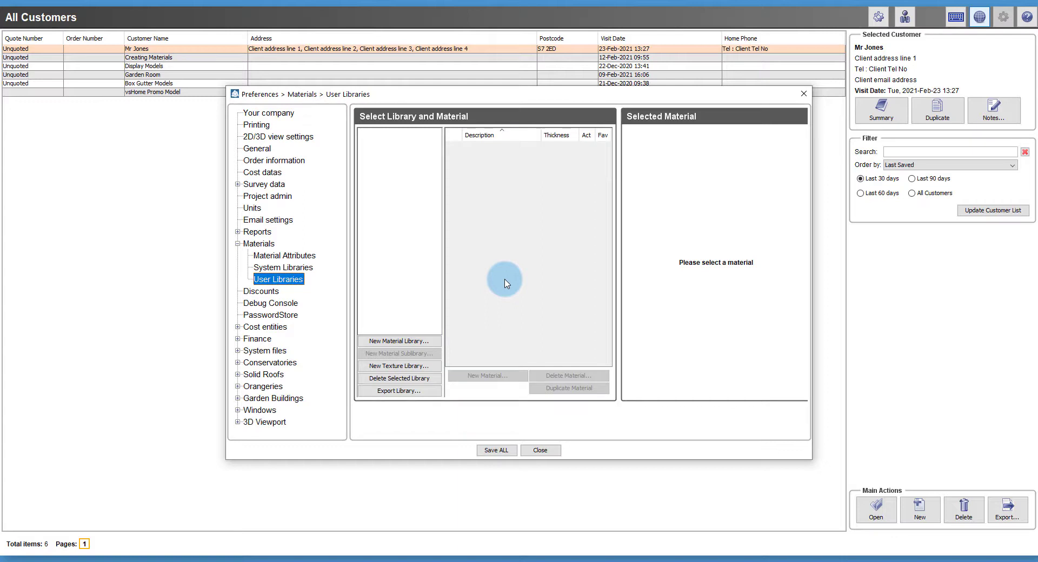
pyautogui.click(431, 342)
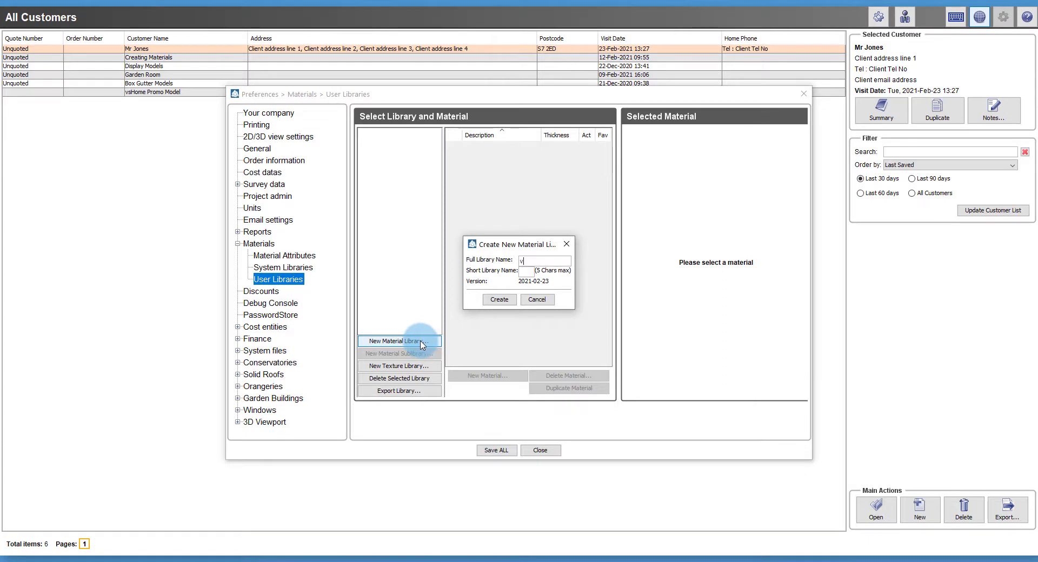
pyautogui.write('vsHome')
pyautogui.press('Tab')
pyautogui.click(508, 301)
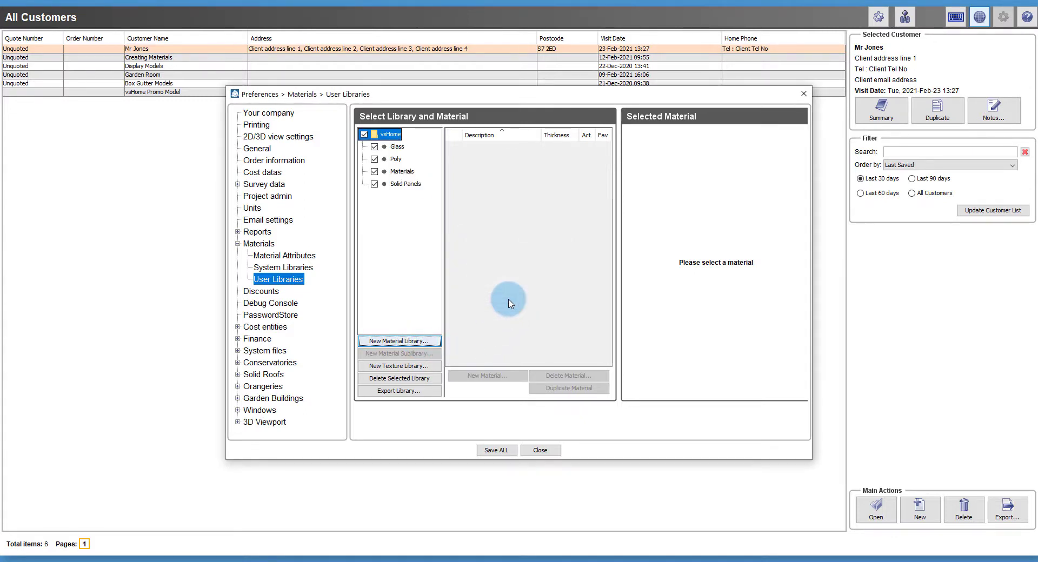
# - Add a new glass material to the vsHome library and name it "24mm Toughened Clear Glass"
pyautogui.click(399, 148)
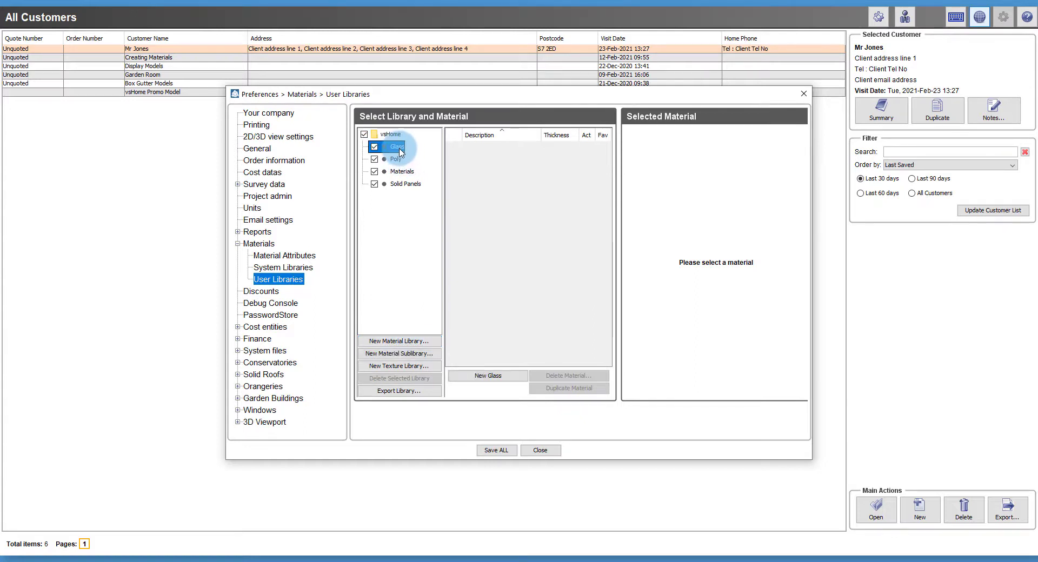
pyautogui.click(486, 376)
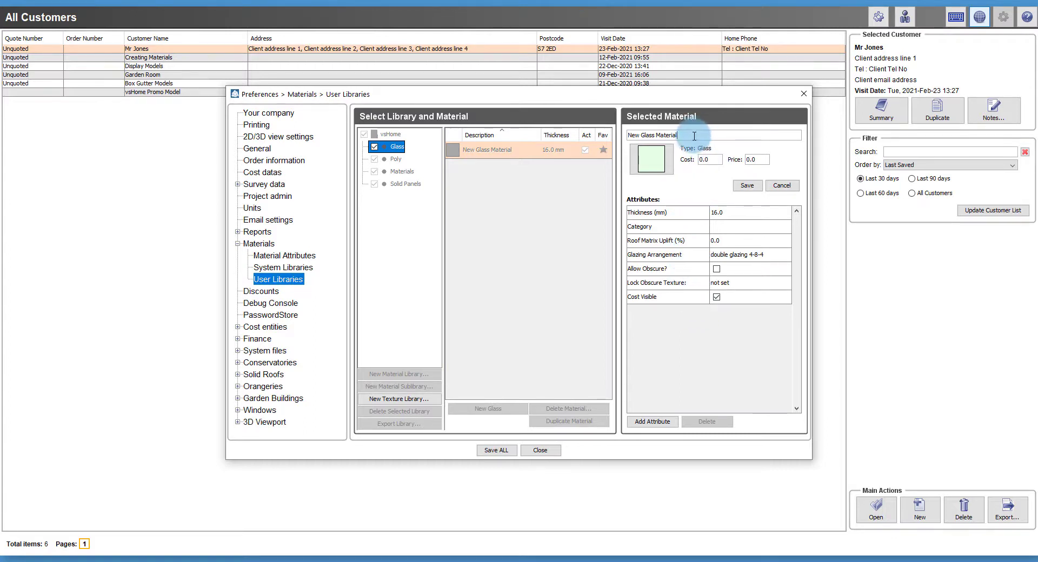
pyautogui.moveTo(693, 135); pyautogui.dragTo(608, 138)
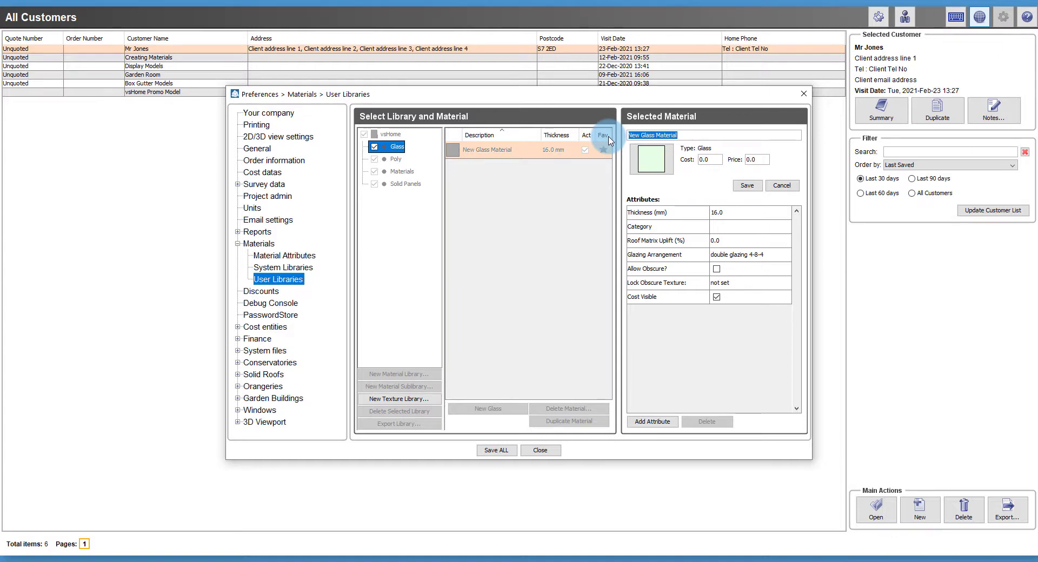
pyautogui.press('BackSpace')
pyautogui.write('24Mm Toughened Clear Glass')
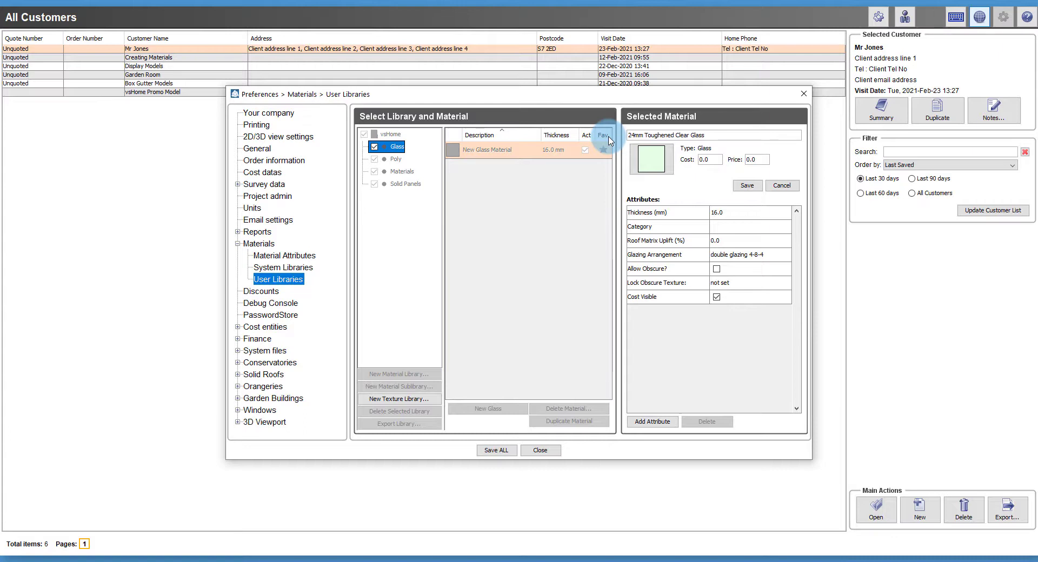
# - Set both the cost and the price of the new glass material to 45
pyautogui.click(706, 159)
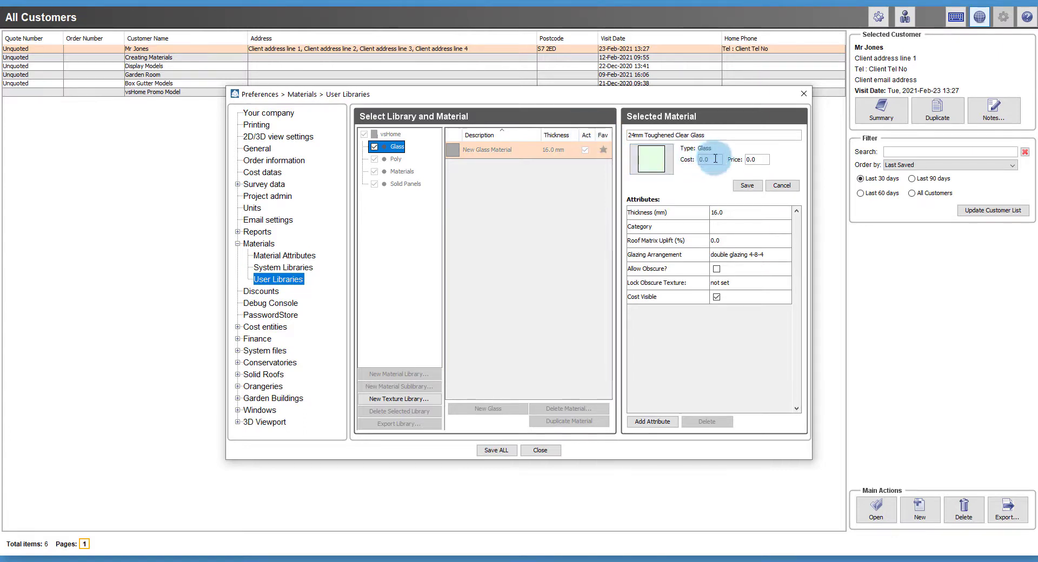
pyautogui.write('45')
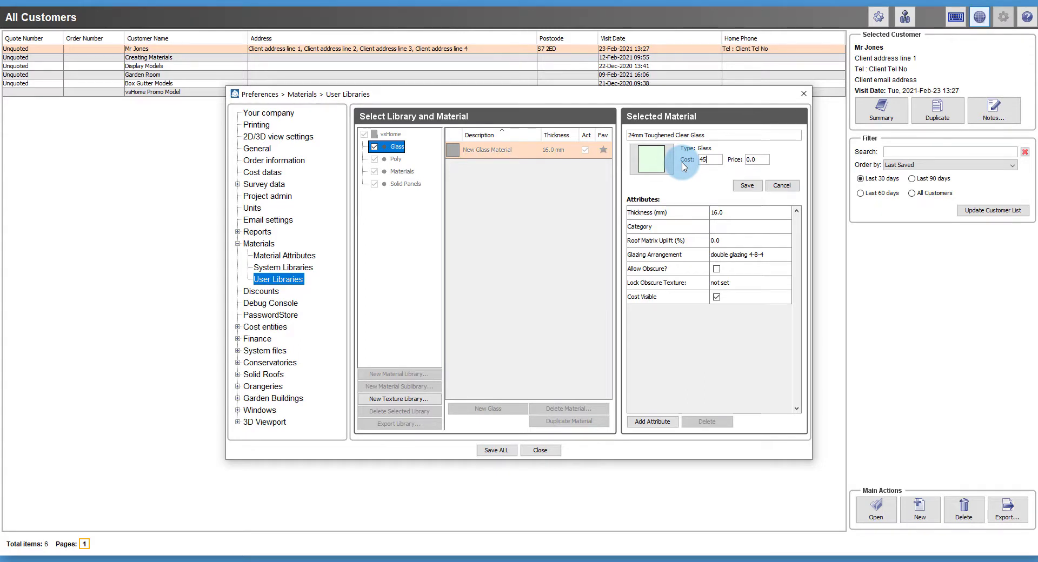
pyautogui.click(739, 162)
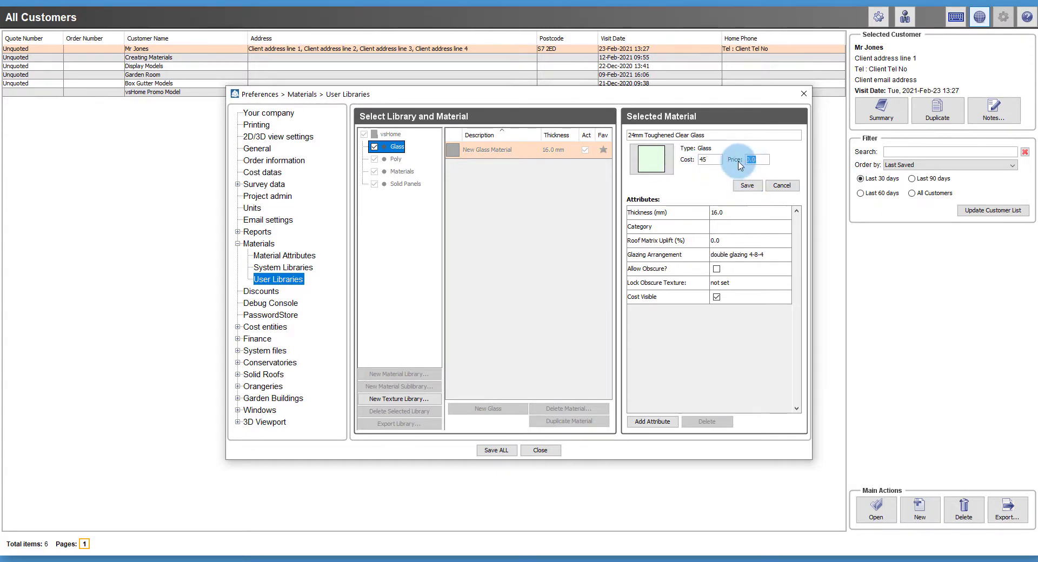
pyautogui.write('45')
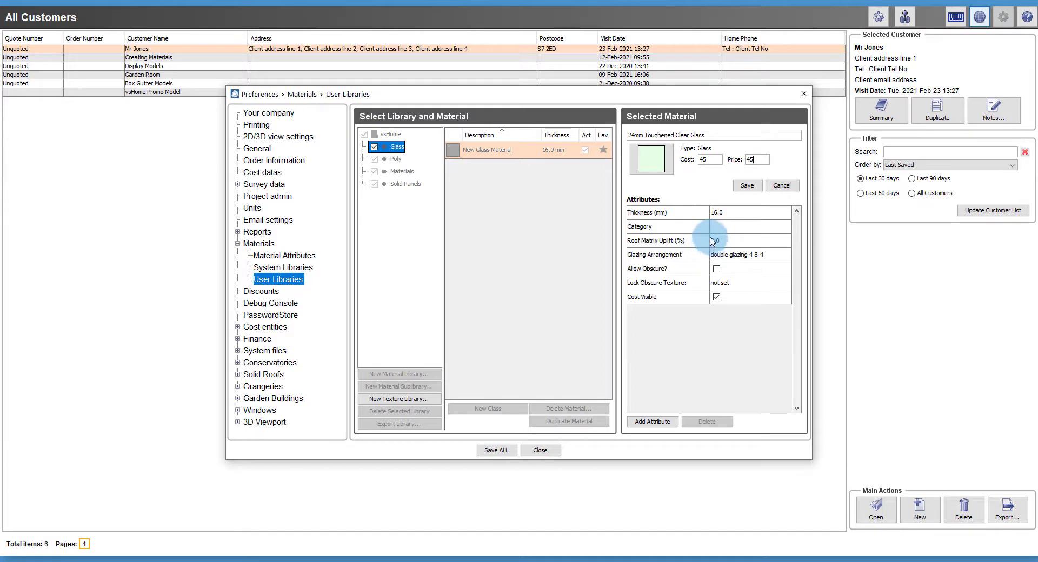
# - Set the thickness attribute of the new glass material to 24 mm
pyautogui.click(733, 213)
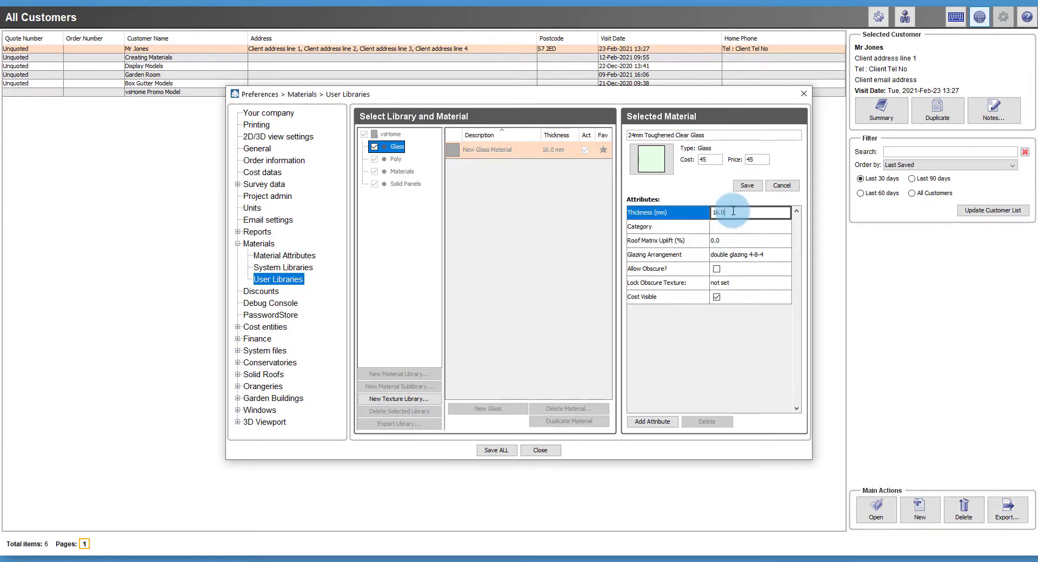
pyautogui.moveTo(734, 211); pyautogui.dragTo(710, 212)
pyautogui.write('24')
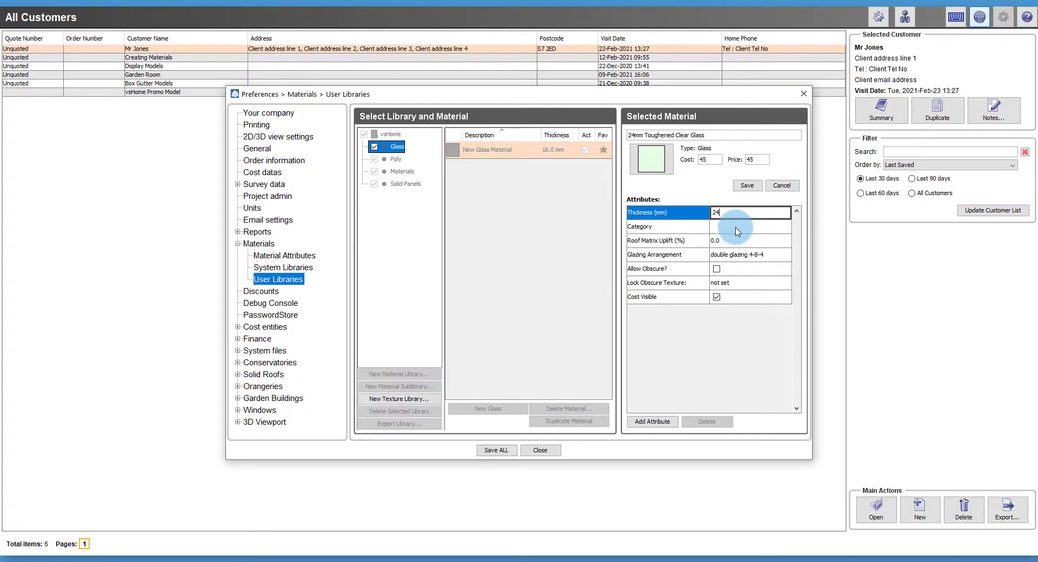
# - Assign the new glass material to the Roof Glass and Custom Roof Glass 1-5 categories
pyautogui.click(736, 228)
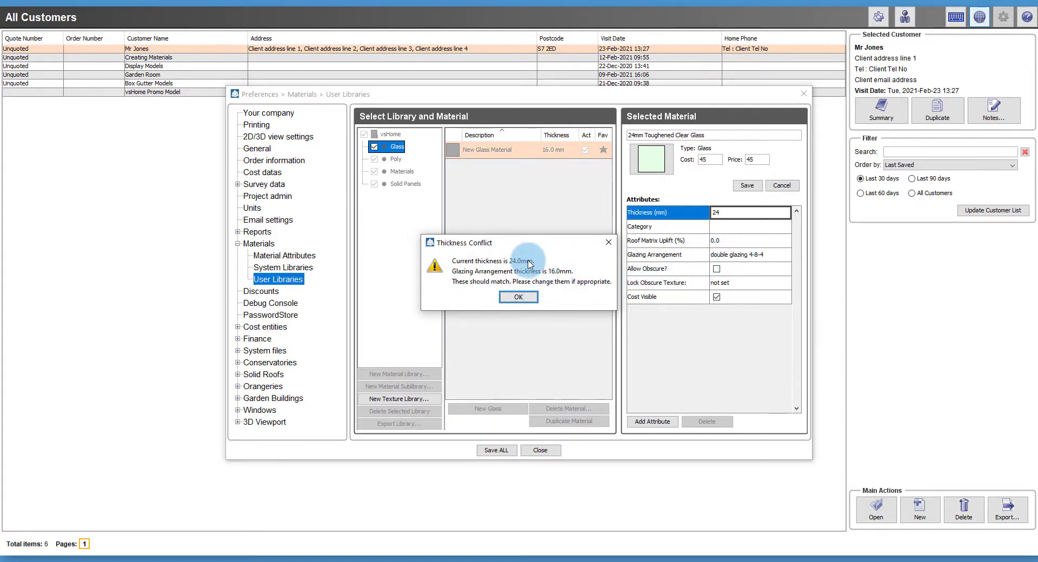
pyautogui.click(518, 296)
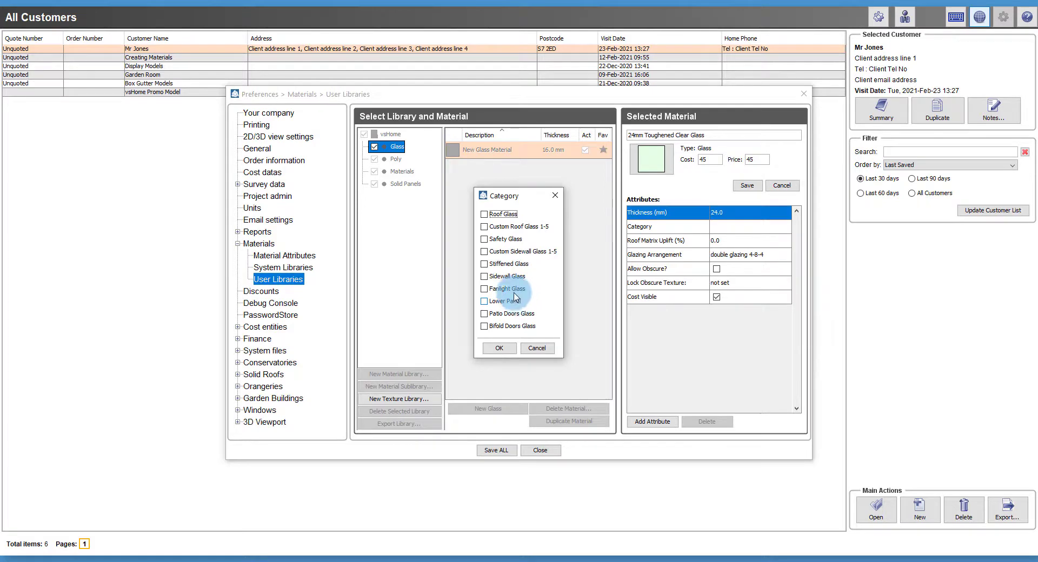
pyautogui.click(485, 215)
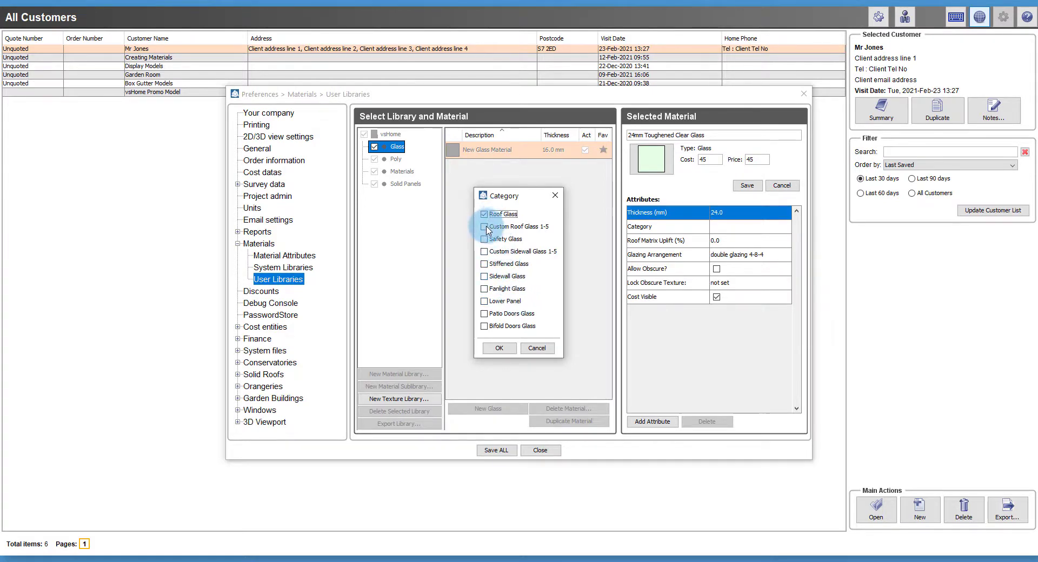
pyautogui.click(485, 227)
pyautogui.click(507, 349)
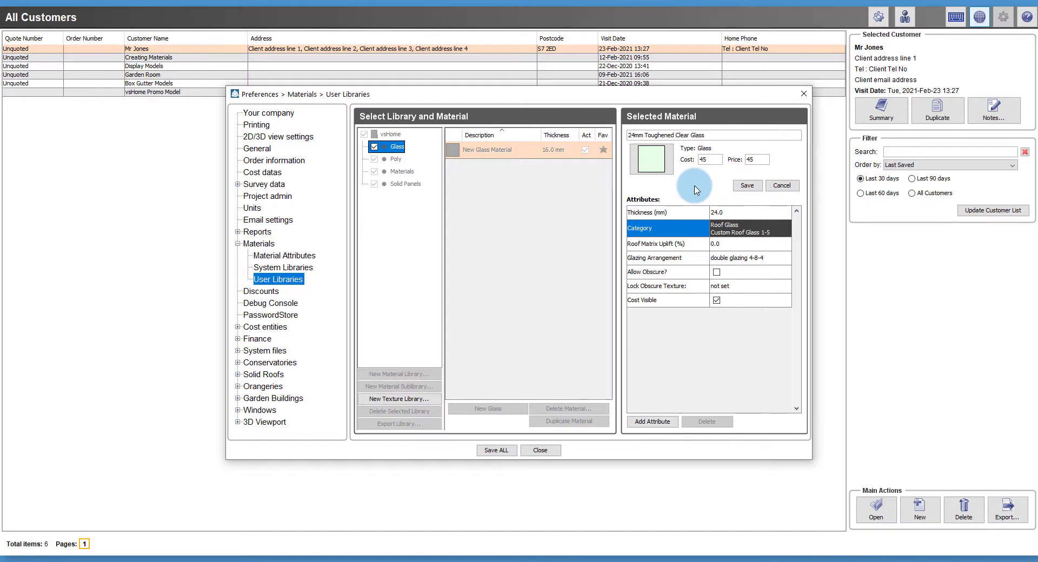
# - Set the middle gap in the clear glass material's double glazing arrangement to 16 mm for a 4-16-4 unit
pyautogui.click(723, 259)
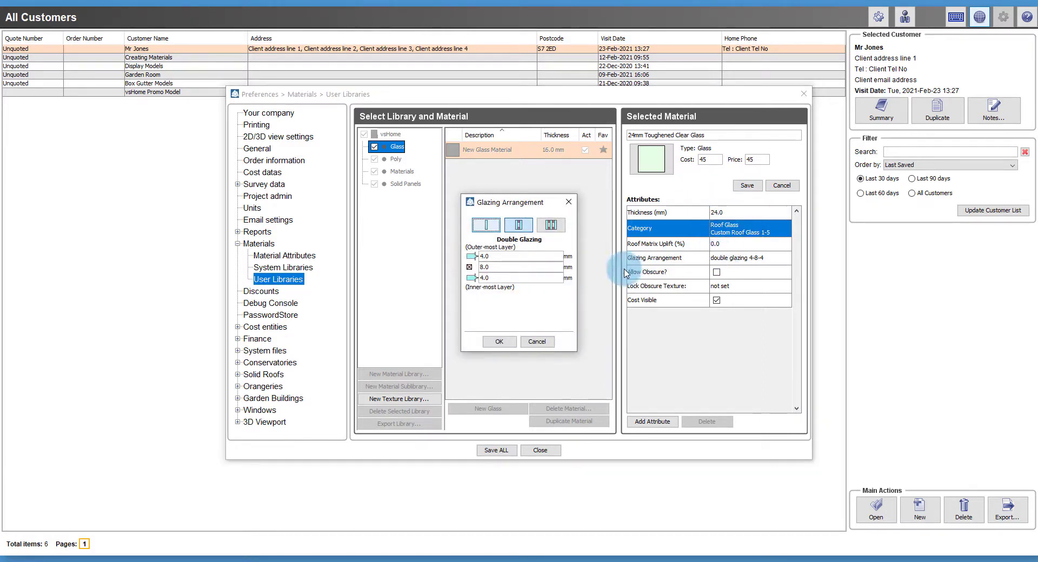
pyautogui.click(507, 268)
pyautogui.moveTo(506, 269); pyautogui.dragTo(470, 274)
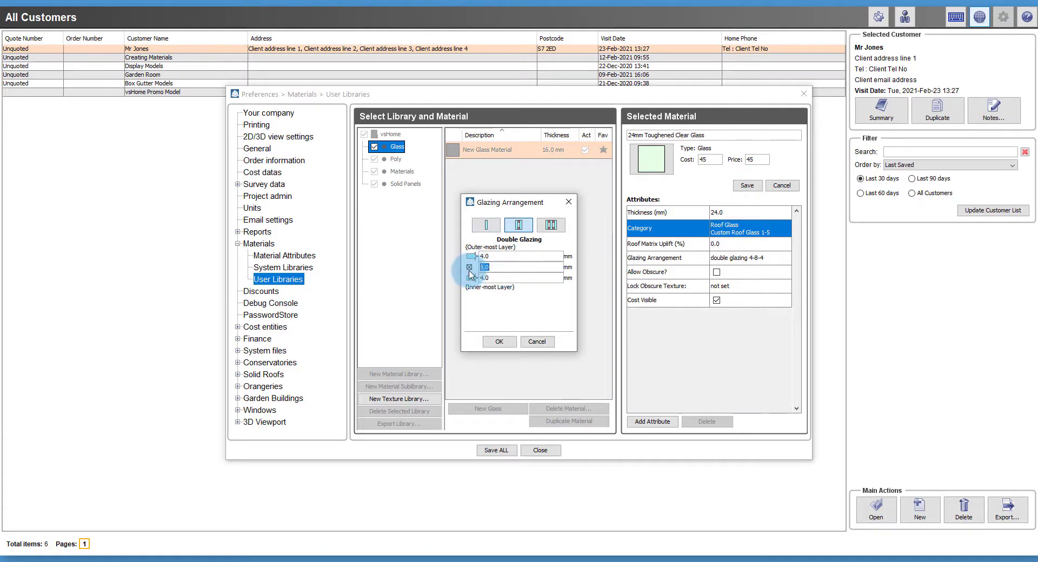
pyautogui.write('16')
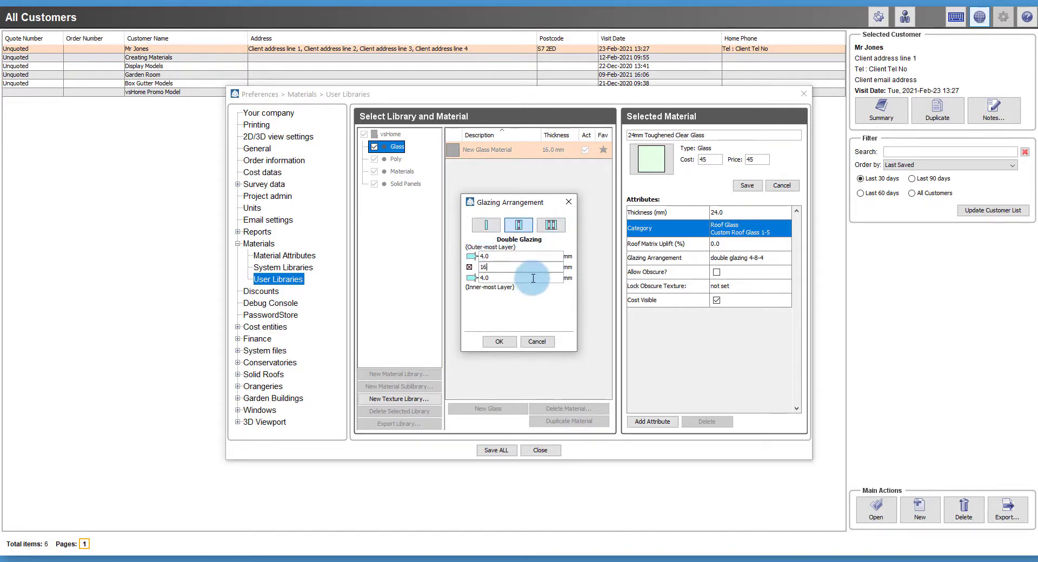
pyautogui.click(500, 342)
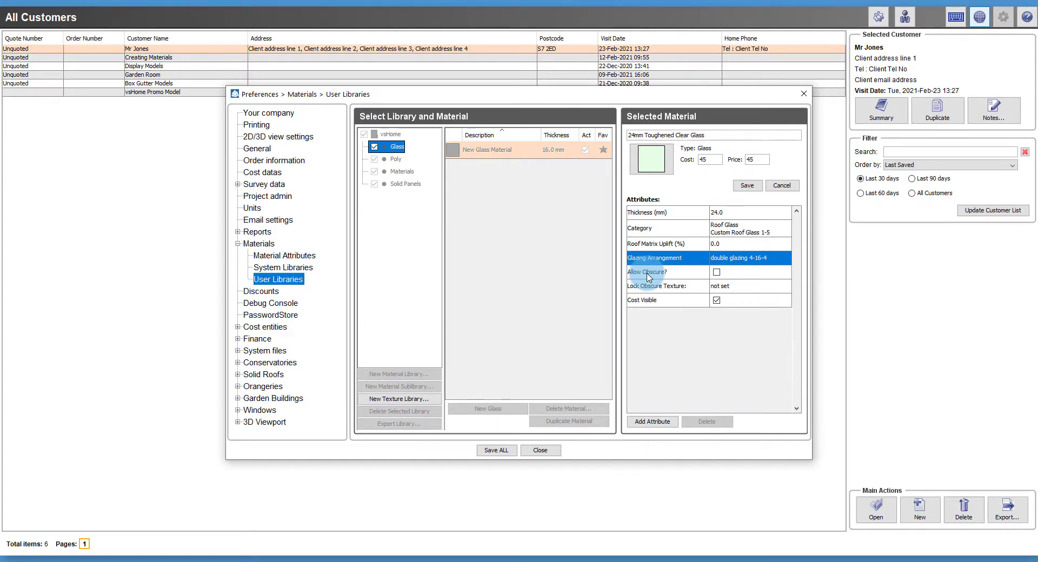
# - Add the max_length attribute to the clear glass with a value of 3000 and save the material
pyautogui.click(652, 421)
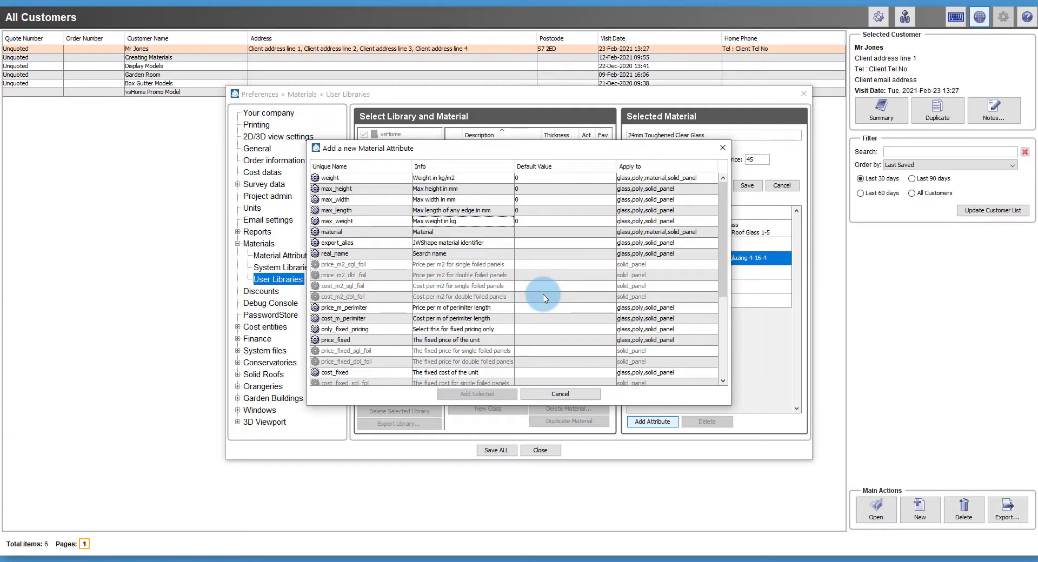
pyautogui.click(384, 212)
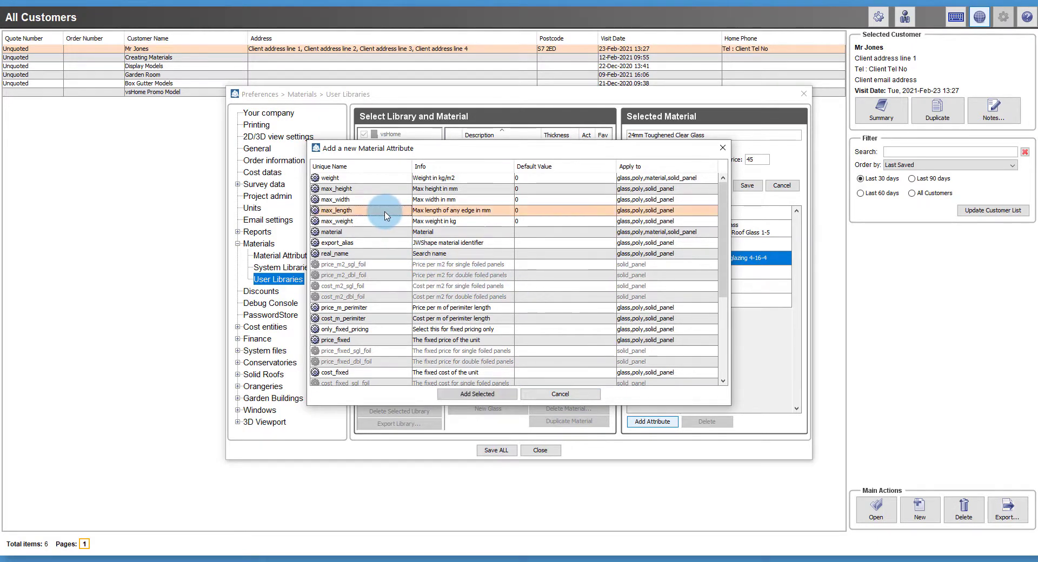
pyautogui.click(477, 394)
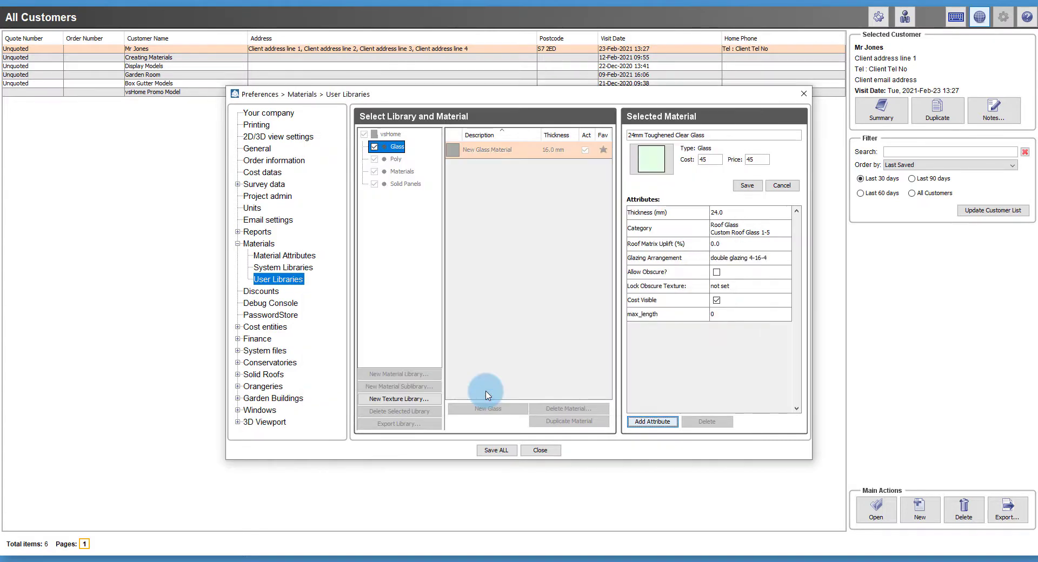
pyautogui.click(729, 314)
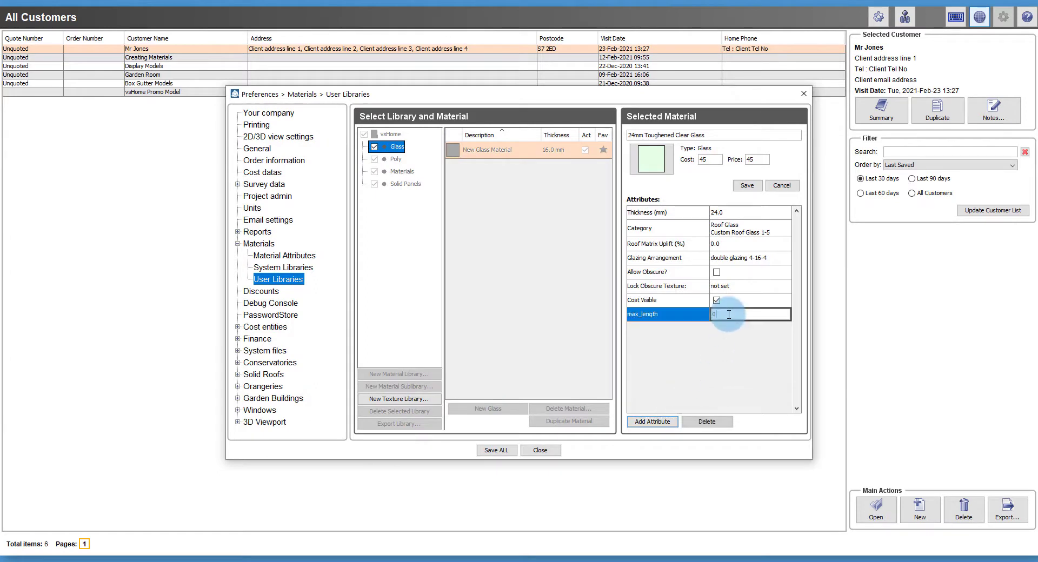
pyautogui.press('BackSpace')
pyautogui.write('3000')
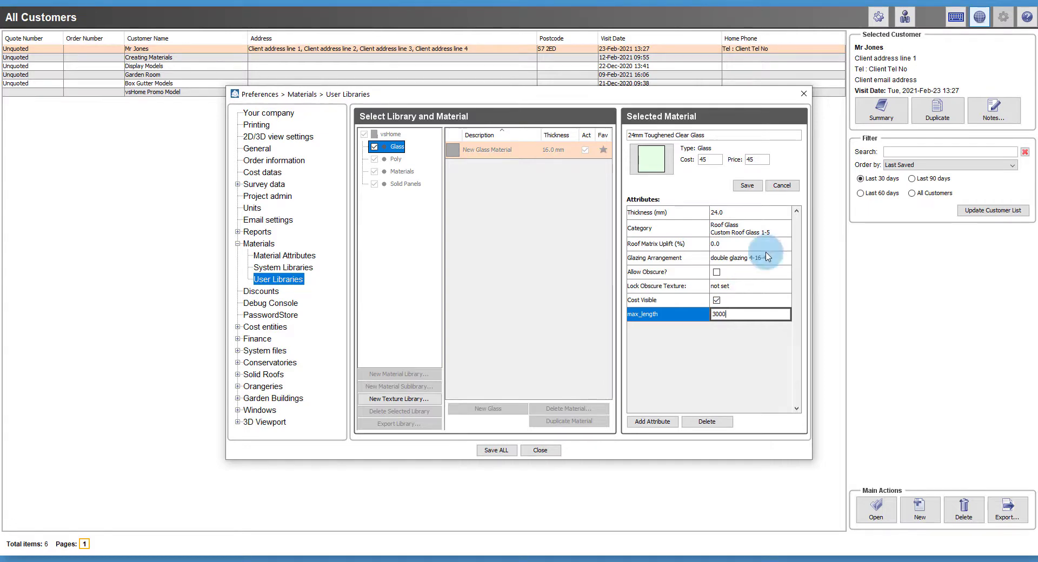
pyautogui.click(756, 185)
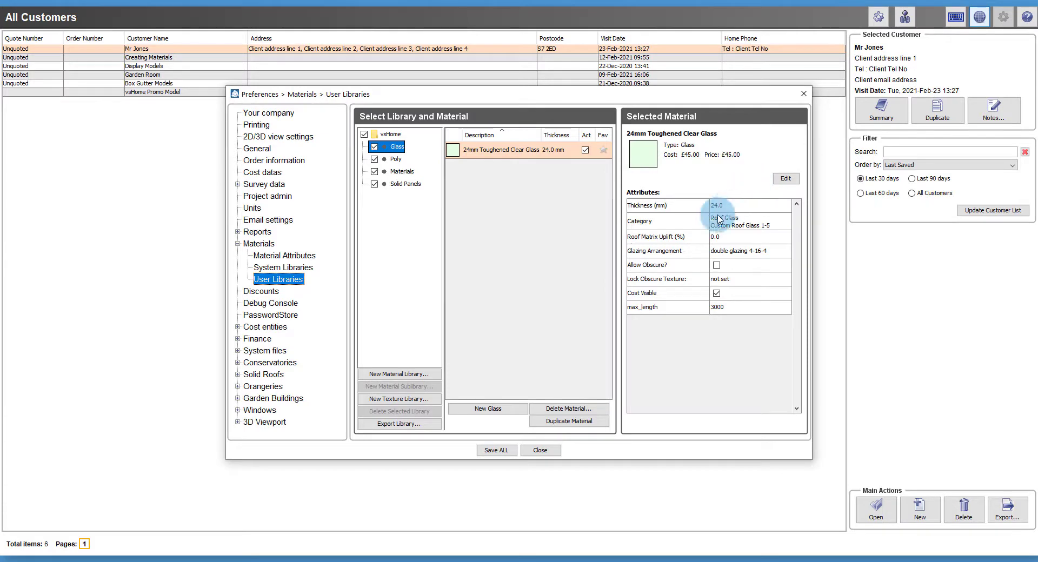
# - Duplicate the 24mm Toughened Clear Glass and rename the copy "24mm Toughened Blue Glass"
pyautogui.click(600, 425)
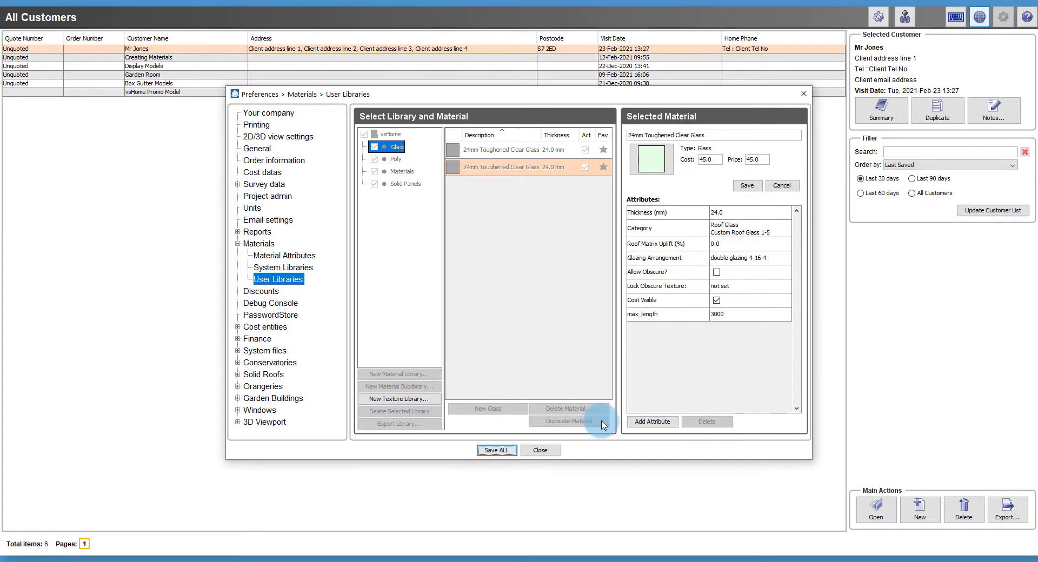
pyautogui.click(691, 135)
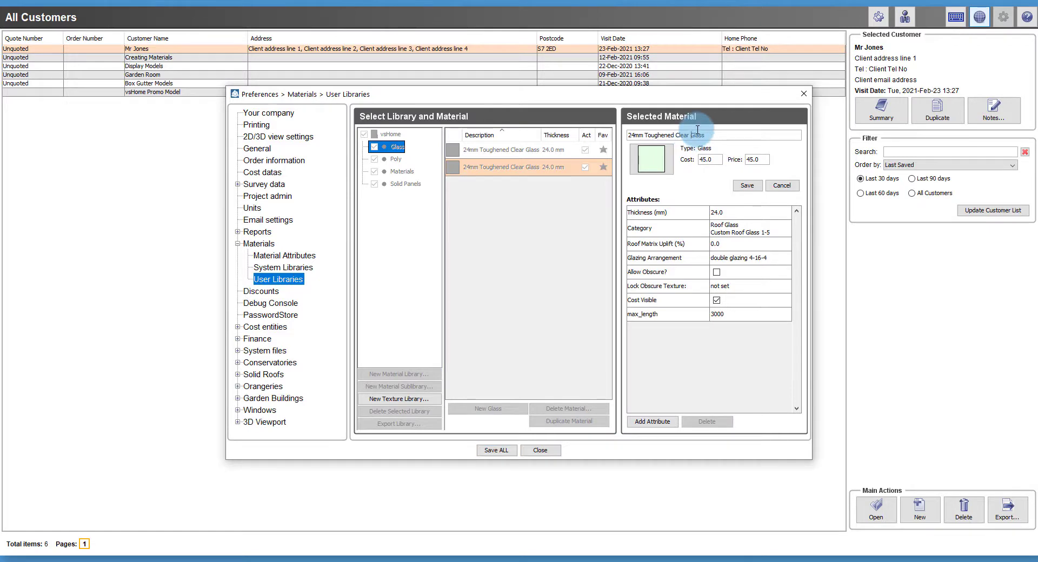
pyautogui.press('BackSpace')
pyautogui.press('BackSpace')
pyautogui.press('BackSpace')
pyautogui.press('BackSpace')
pyautogui.press('BackSpace')
pyautogui.write('Blue')
pyautogui.press('BackSpace')
# - Change the display colour of the 24mm Toughened Blue Glass to a medium blue swatch
pyautogui.click(658, 166)
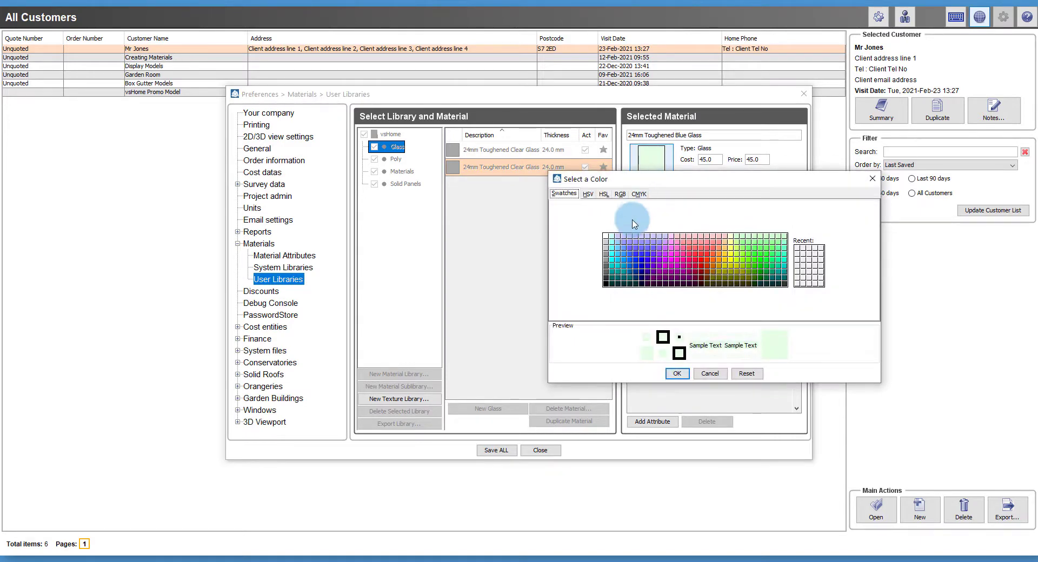
pyautogui.click(624, 253)
pyautogui.click(677, 374)
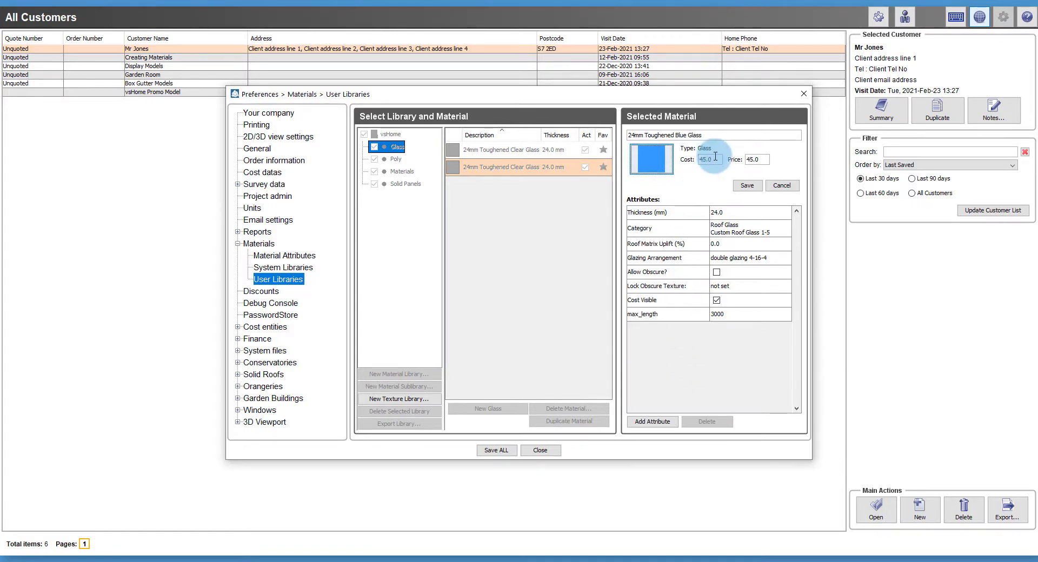
# - Set both the cost and the price of the blue glass to 55 and save the material
pyautogui.doubleClick(698, 160)
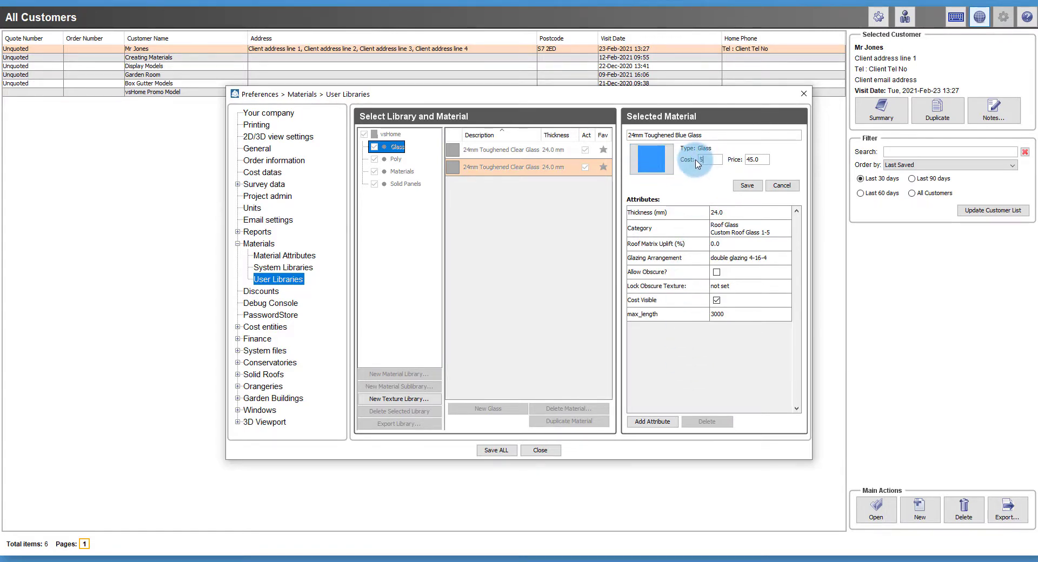
pyautogui.write('55')
pyautogui.click(749, 154)
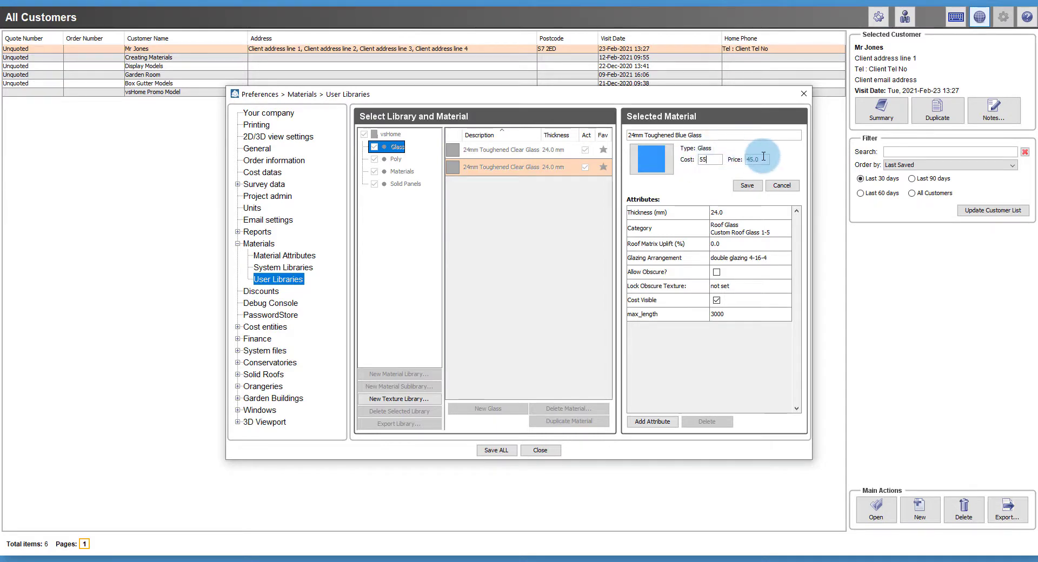
pyautogui.doubleClick(744, 158)
pyautogui.write('55')
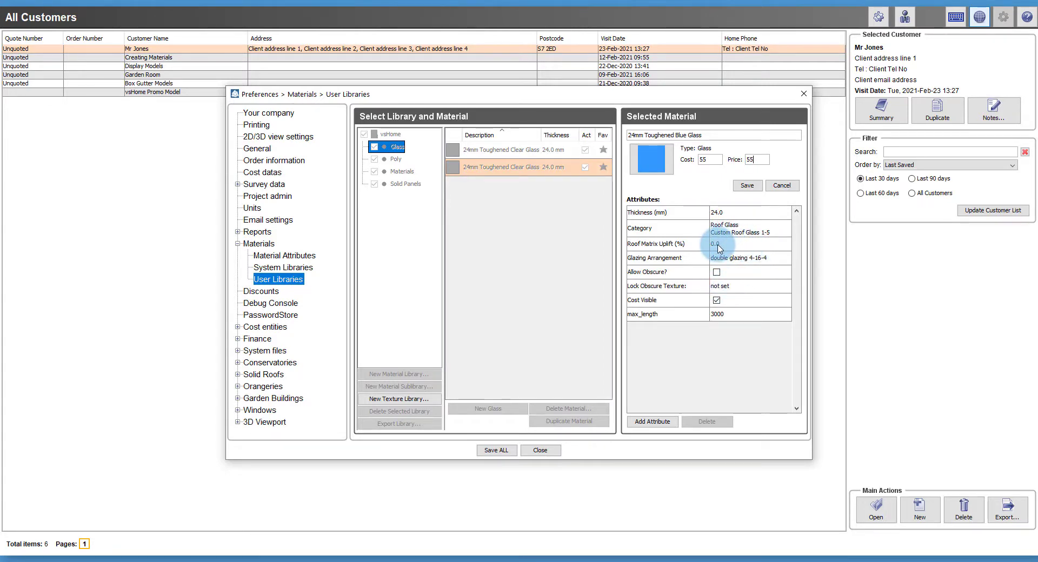
pyautogui.click(748, 186)
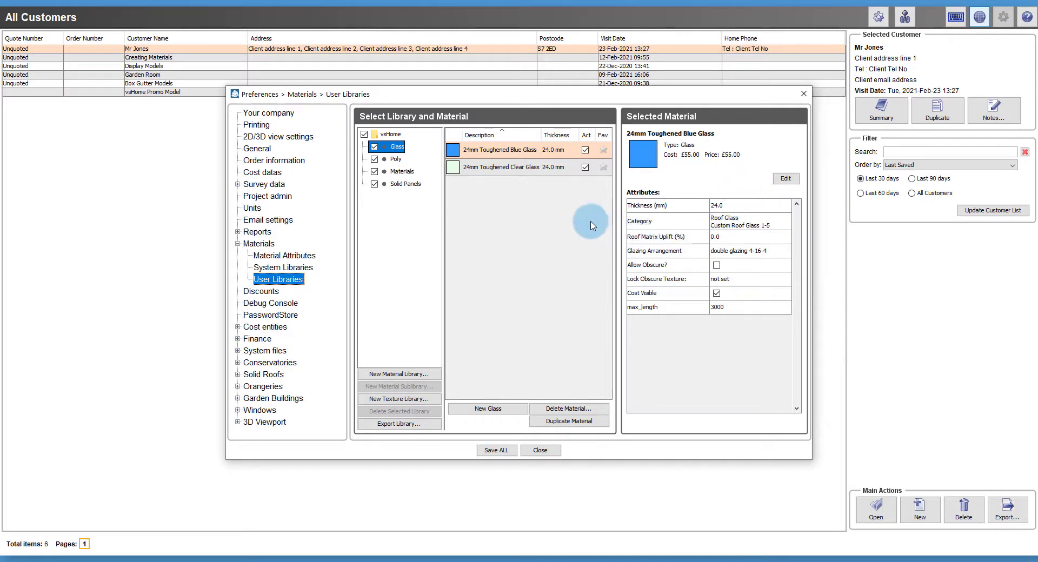
# - Duplicate the 24mm Toughened Clear Glass and rename the copy "24mm Toughened Low E Glass"
pyautogui.click(550, 167)
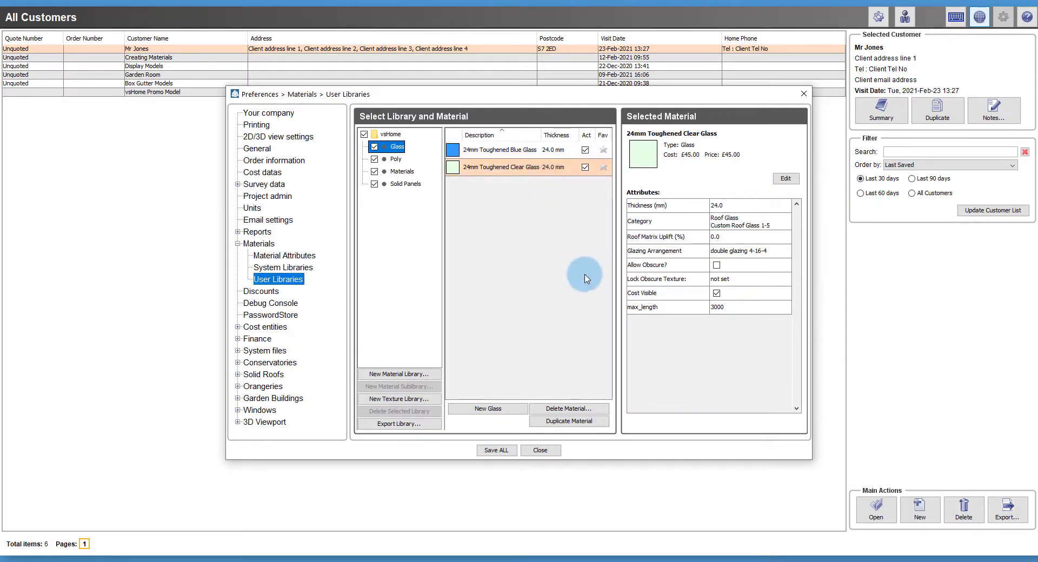
pyautogui.click(587, 421)
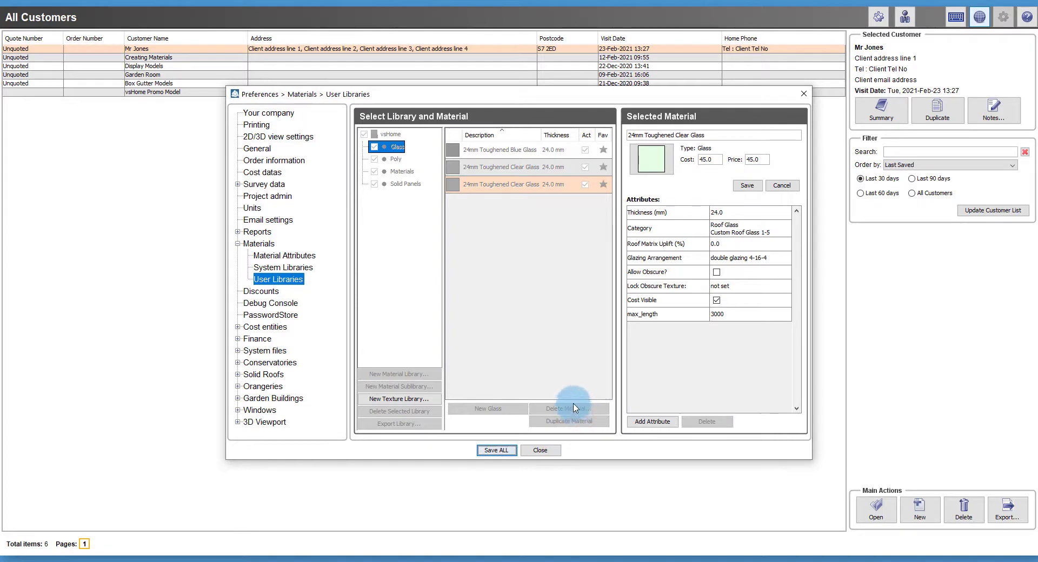
pyautogui.click(687, 135)
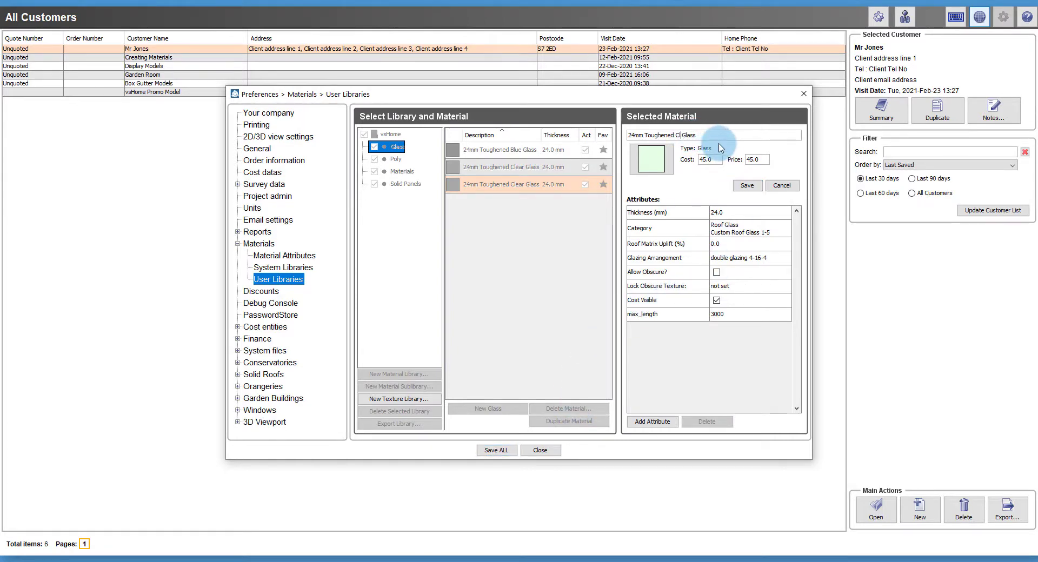
pyautogui.press('BackSpace')
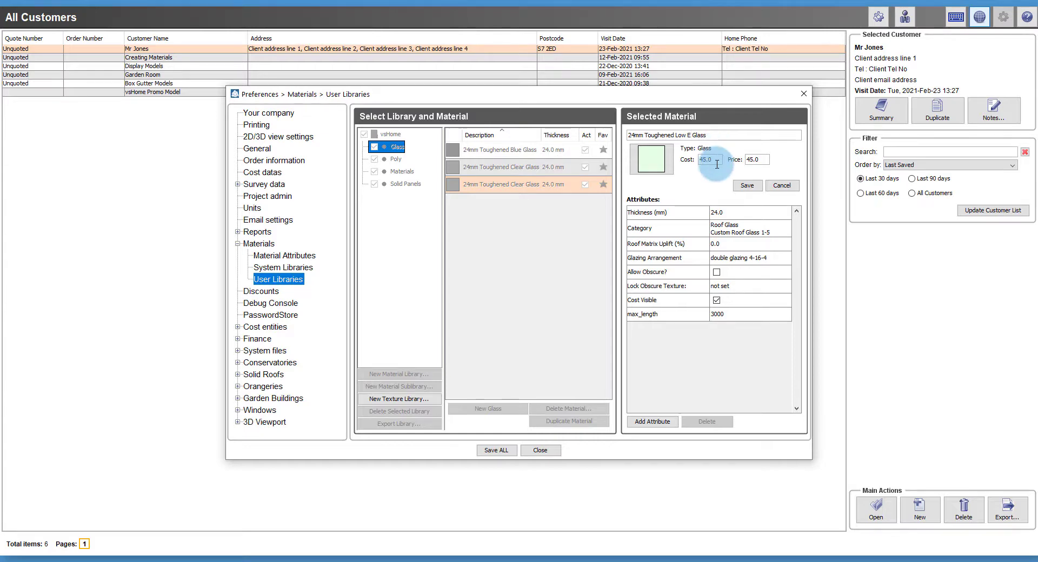
# - Set both the cost and the price of the Low E glass to 55
pyautogui.doubleClick(706, 160)
pyautogui.write('55')
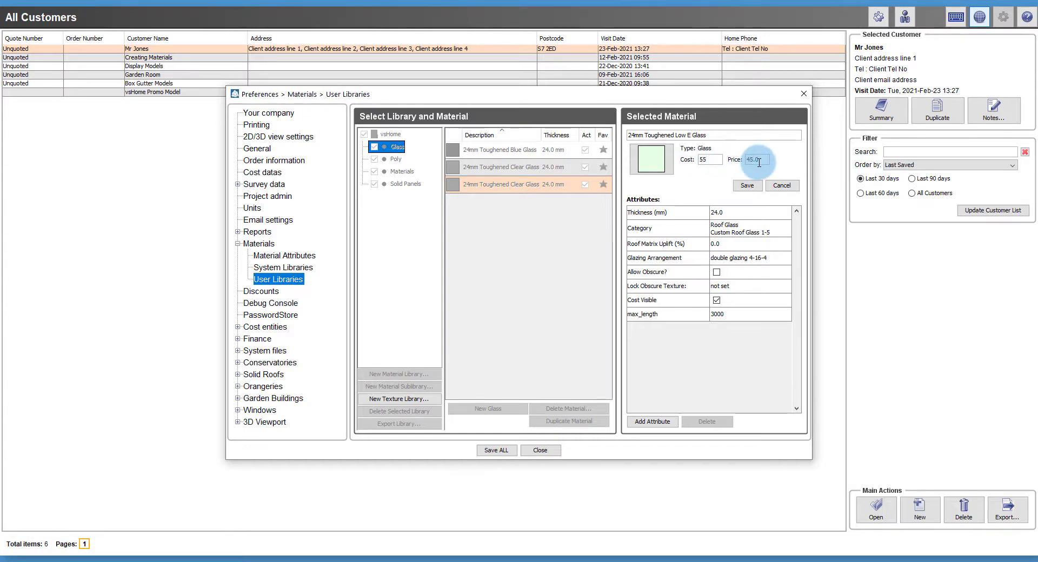
pyautogui.doubleClick(748, 160)
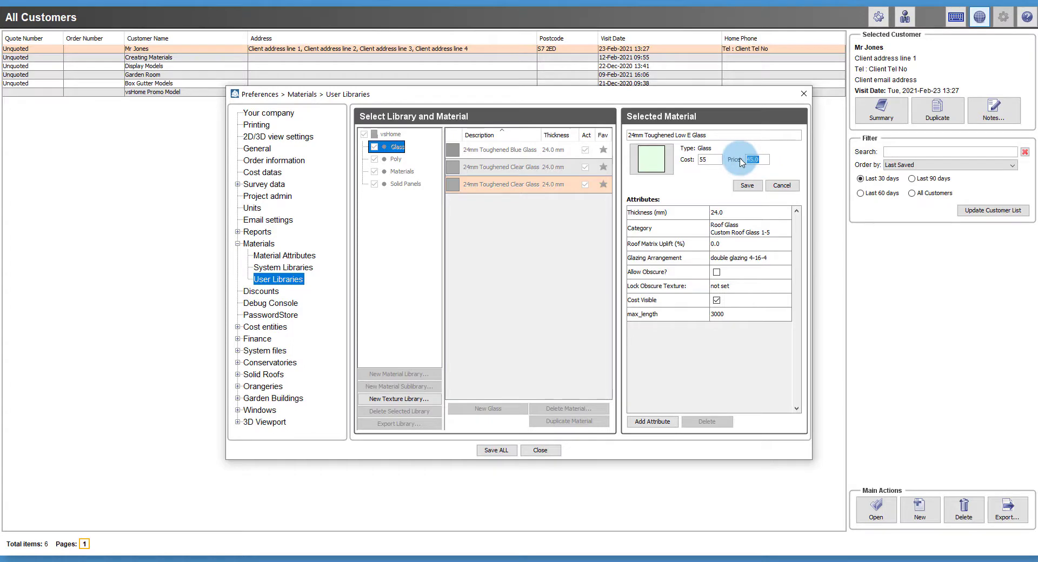
pyautogui.write('55')
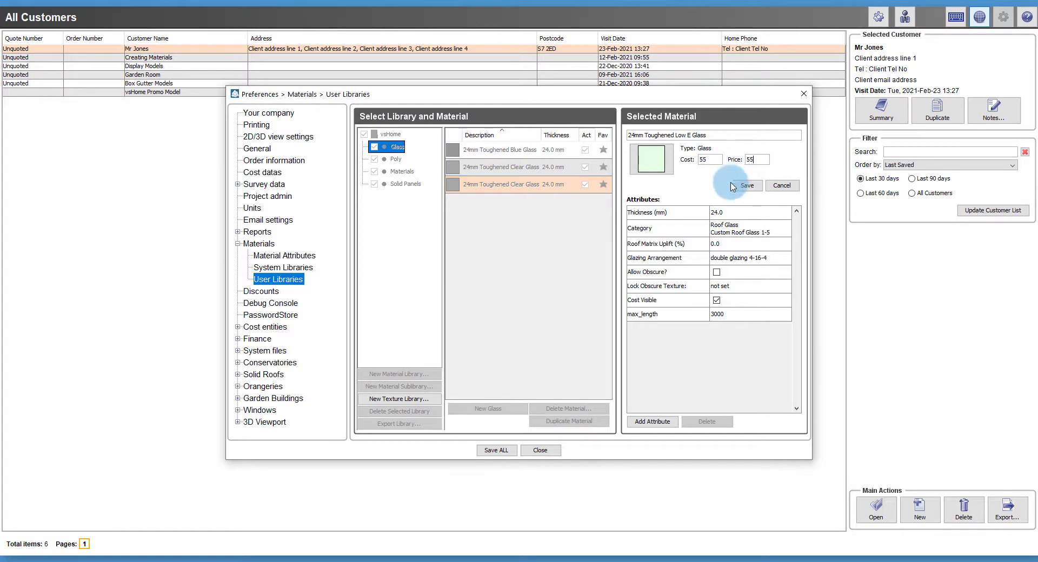
# - Remove the Low E glass from Roof Glass and Custom Roof Glass 1-5, and assign it to all the other glass categories
pyautogui.doubleClick(732, 232)
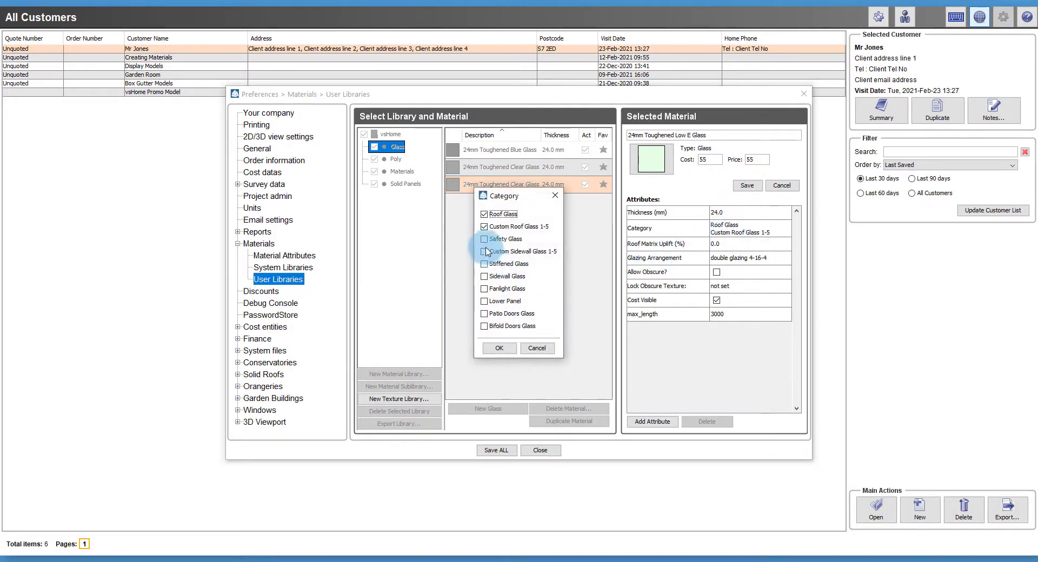
pyautogui.click(484, 228)
pyautogui.click(485, 215)
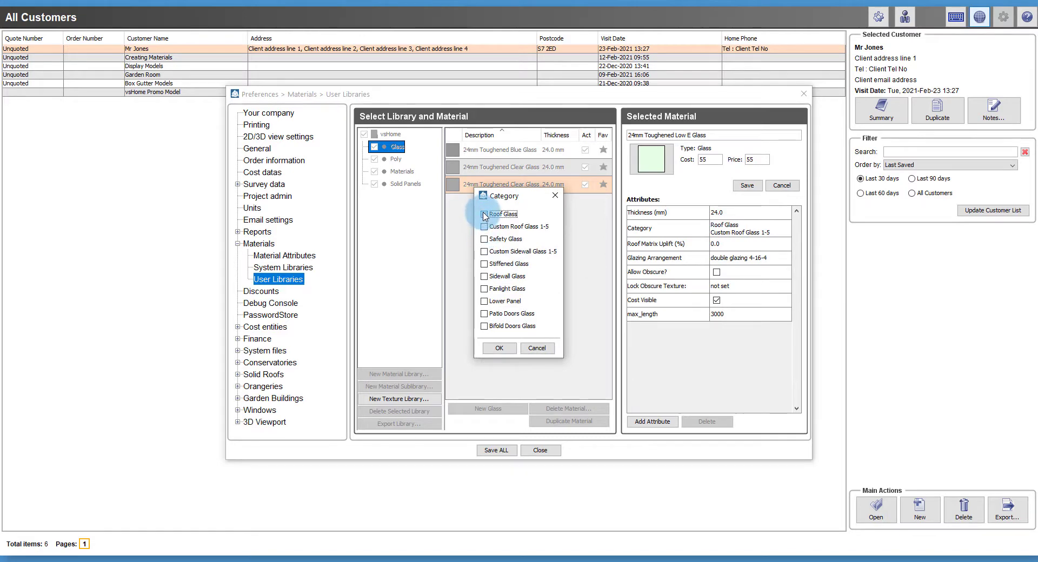
pyautogui.click(485, 239)
pyautogui.click(484, 251)
pyautogui.click(485, 264)
pyautogui.click(485, 276)
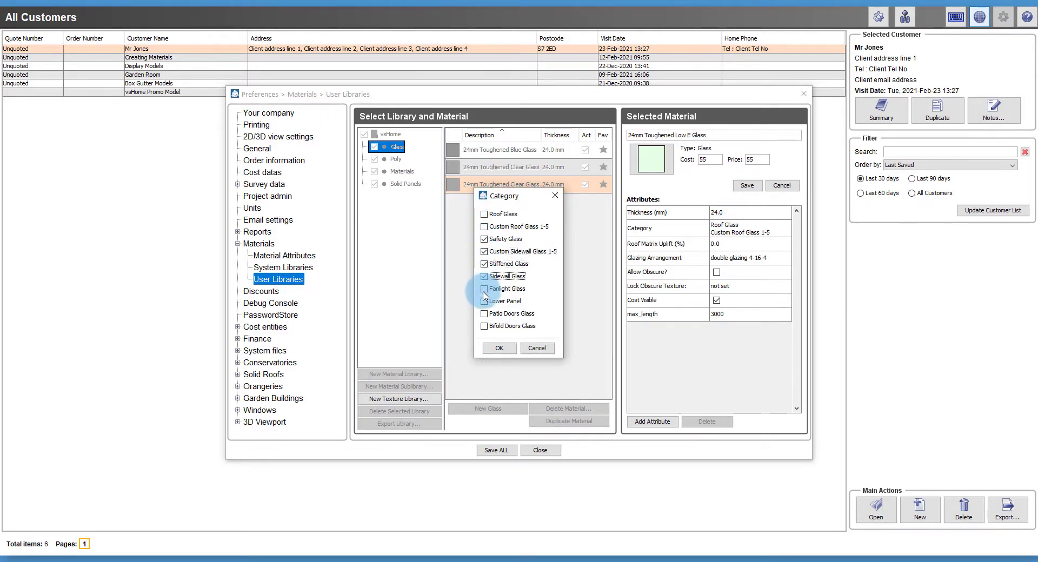
pyautogui.click(484, 288)
pyautogui.click(484, 301)
pyautogui.click(484, 313)
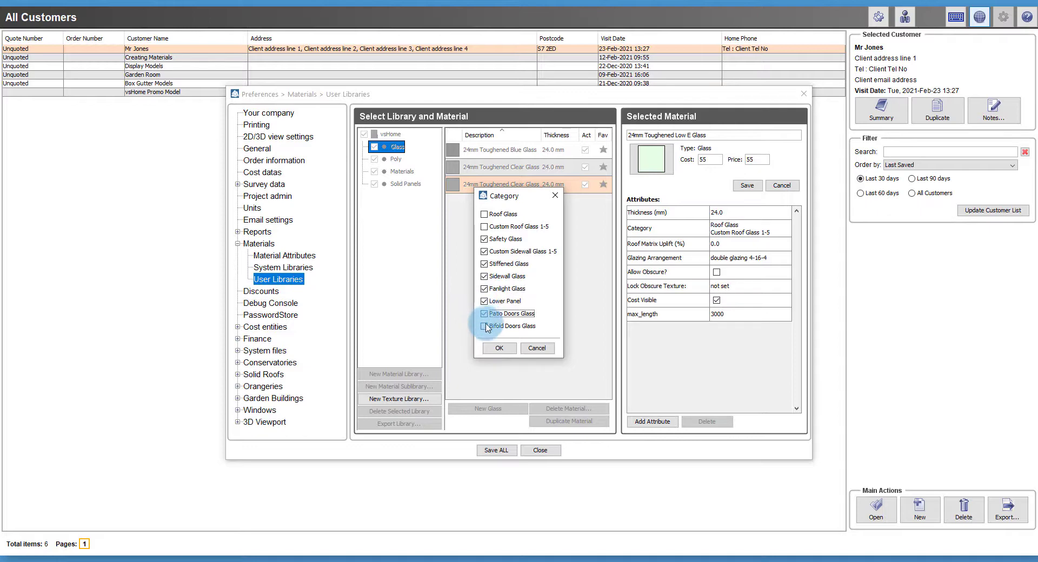
pyautogui.click(484, 326)
pyautogui.click(496, 349)
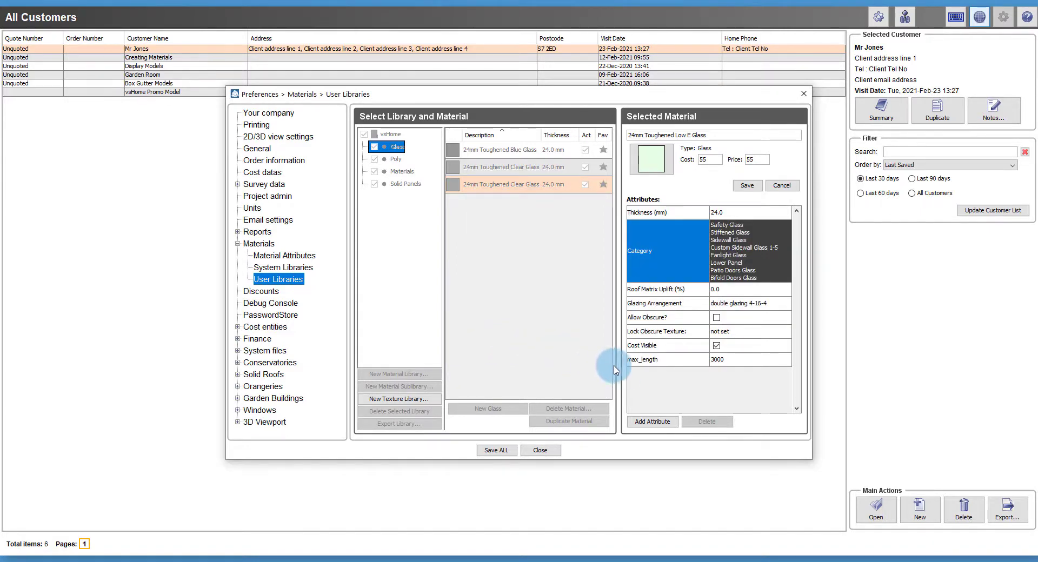
# - Delete the max_length attribute from the Low E glass and save the material
pyautogui.click(731, 361)
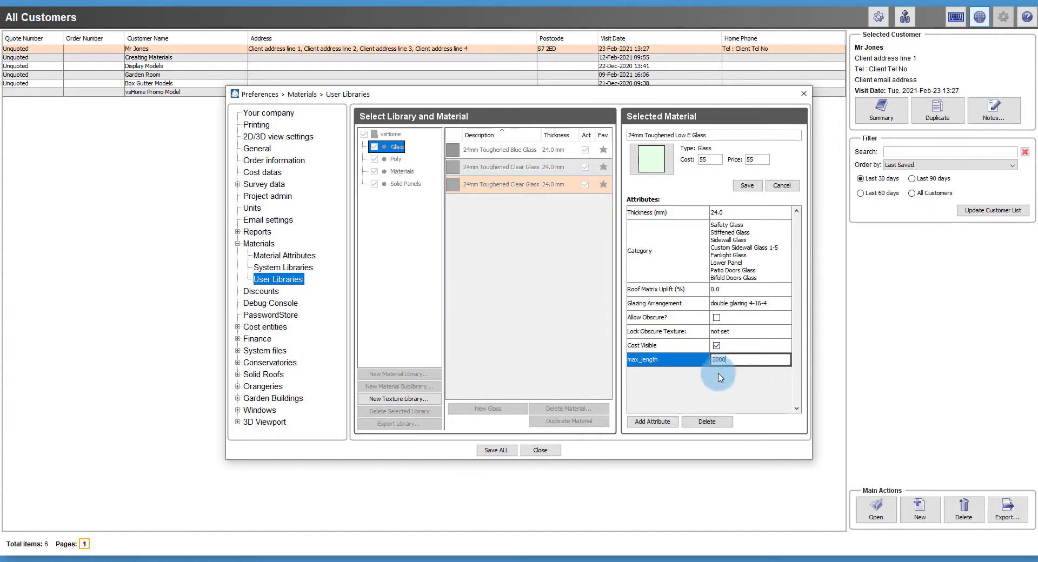
pyautogui.click(707, 421)
pyautogui.press('Return')
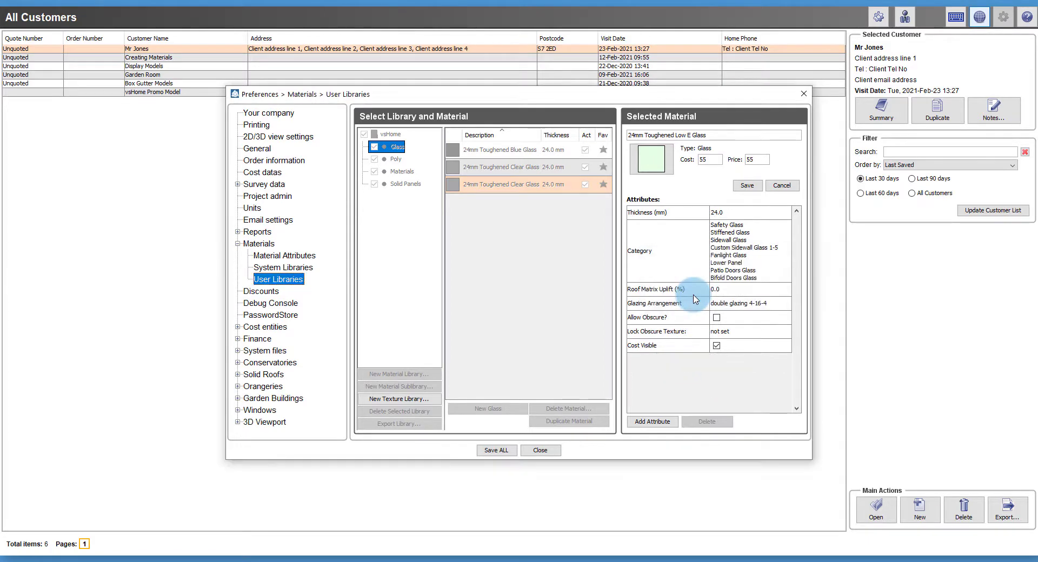
pyautogui.click(747, 187)
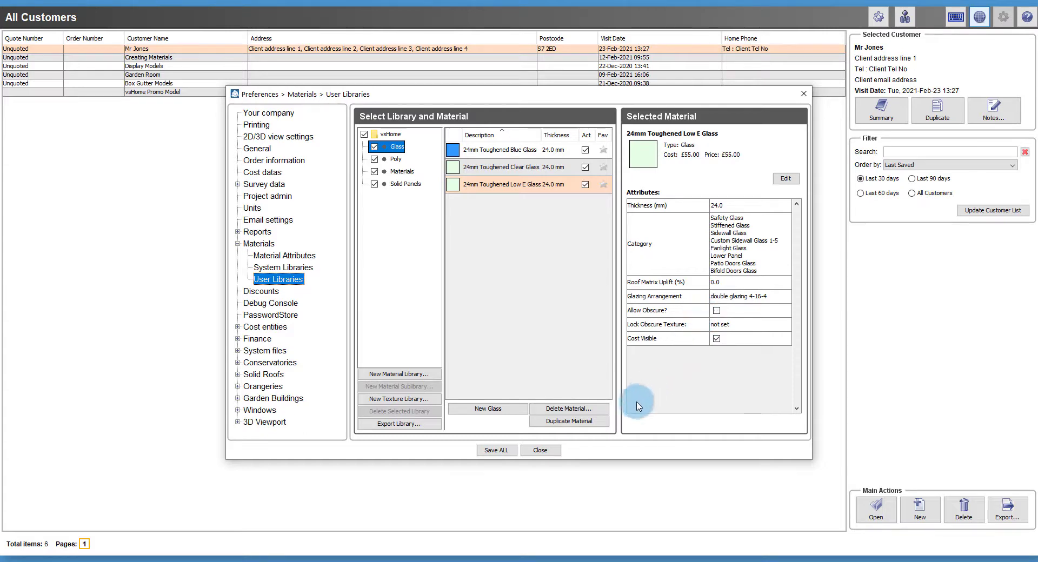
# - Duplicate the 24mm Toughened Low E Glass and rename the copy "24mm Toughened Obscure Glass"
pyautogui.click(599, 422)
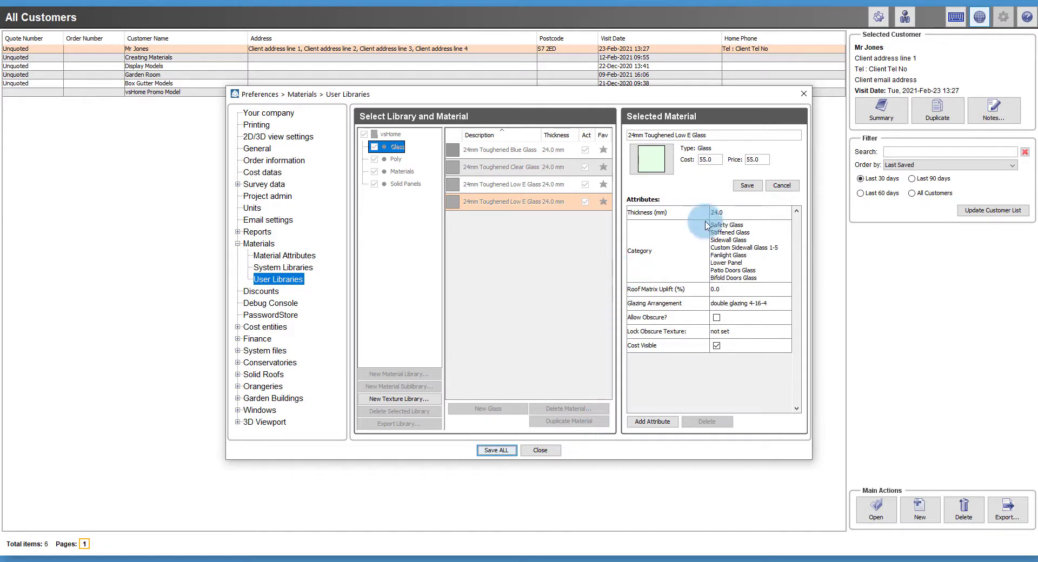
pyautogui.click(691, 133)
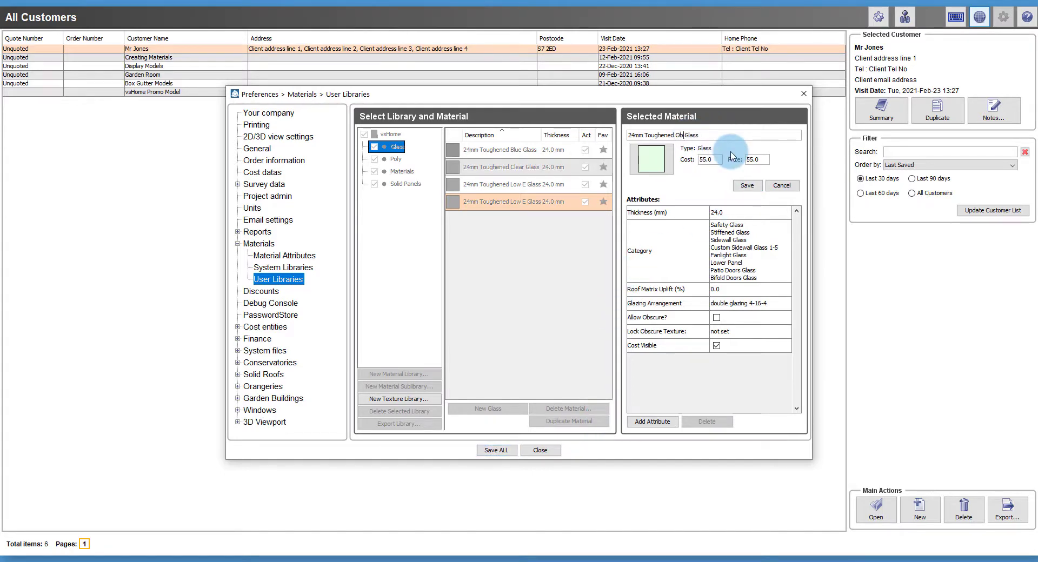
pyautogui.write('Obscure')
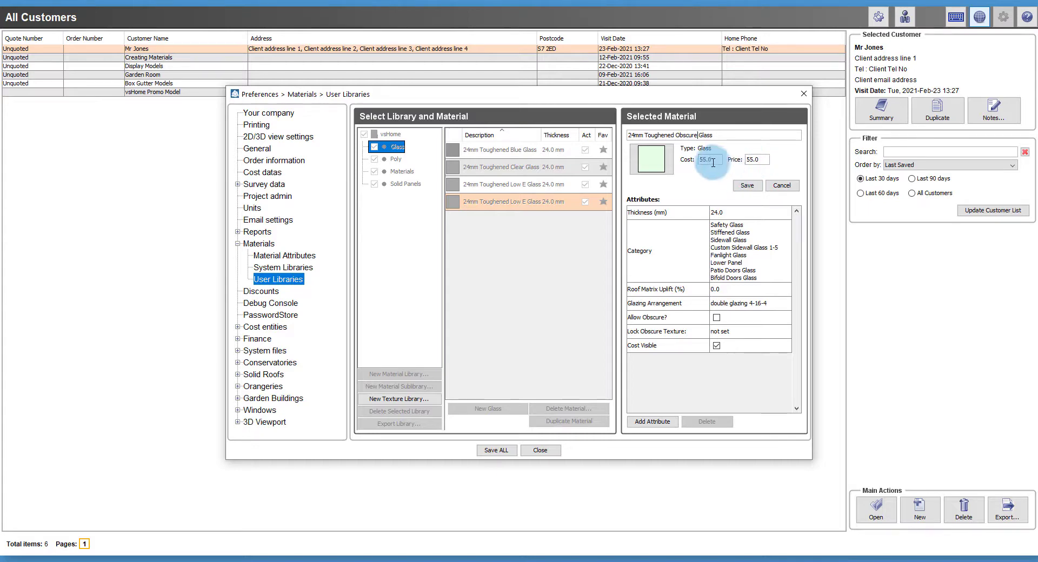
# - Set the Obscure glass's cost and price to 60, enable Allow Obscure and save the material
pyautogui.press('Tab')
pyautogui.write('60')
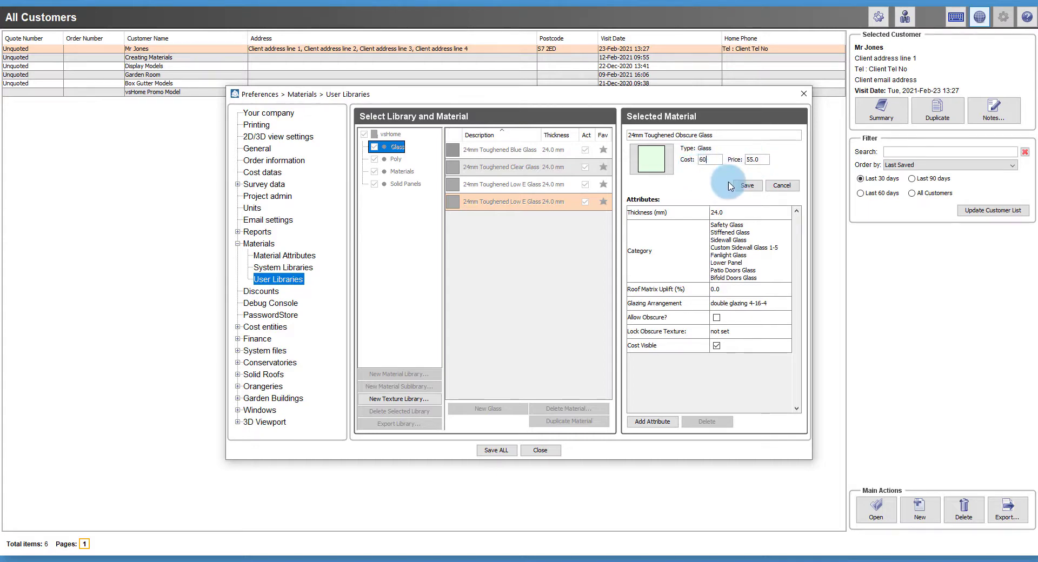
pyautogui.click(761, 159)
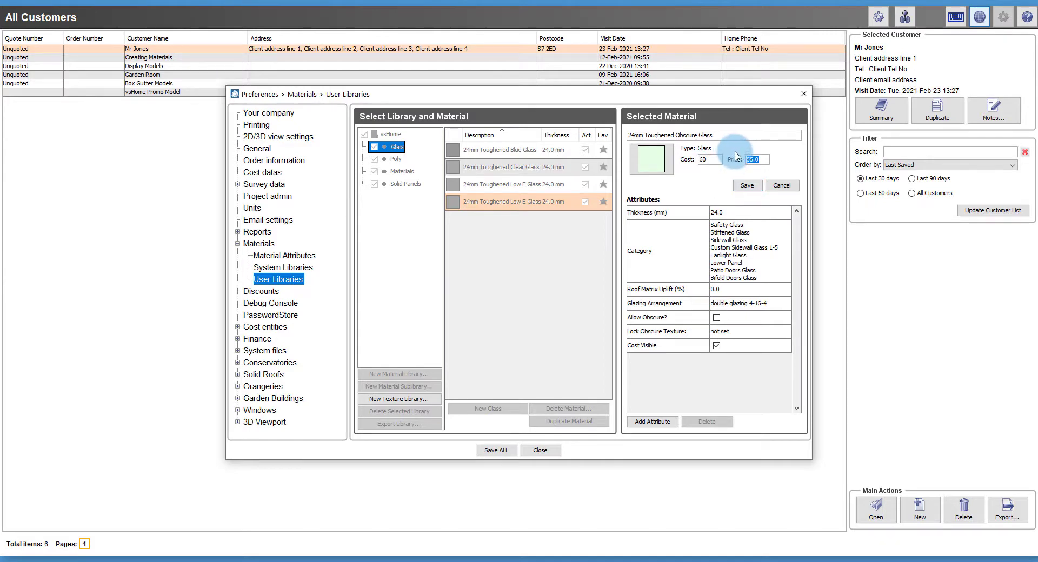
pyautogui.write('60')
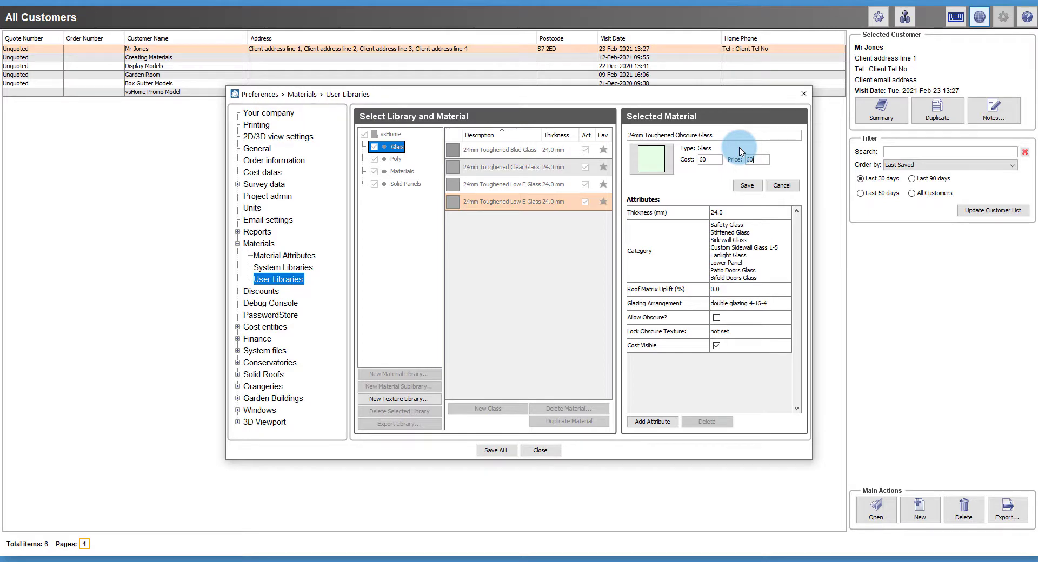
pyautogui.click(716, 319)
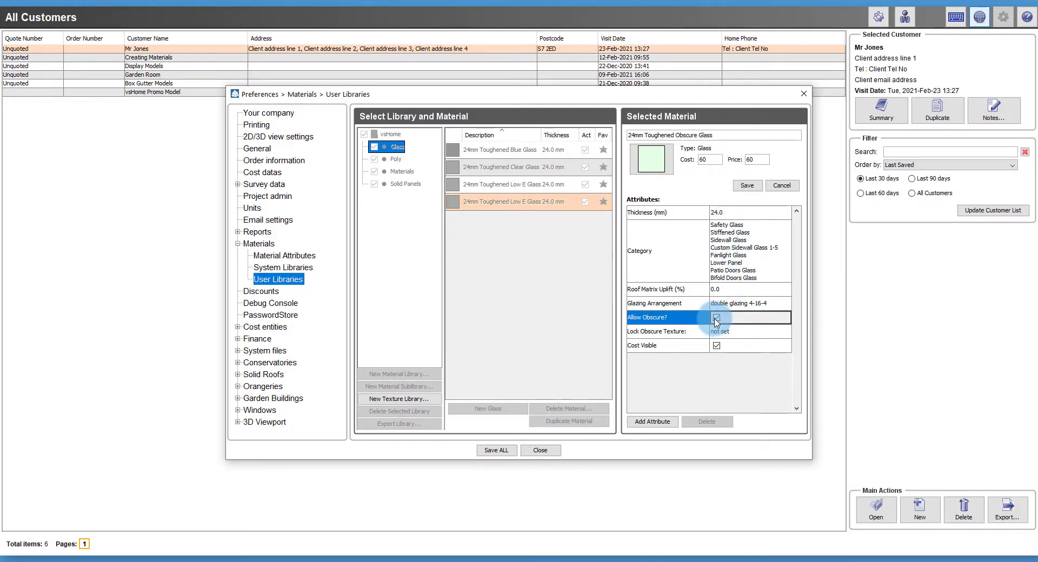
pyautogui.click(754, 187)
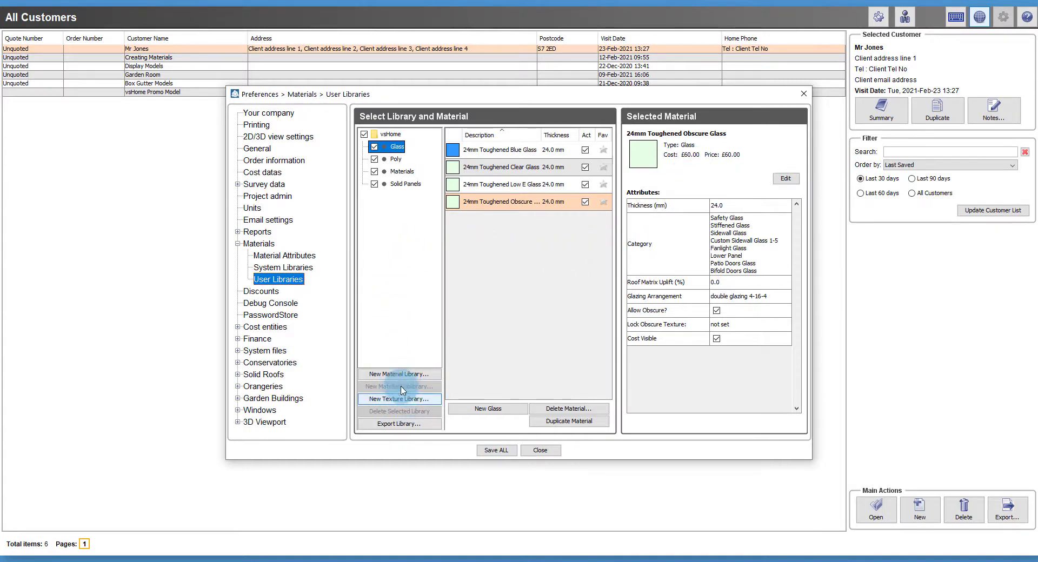
# - Create a new texture library named "vsHome Textures"
pyautogui.click(413, 400)
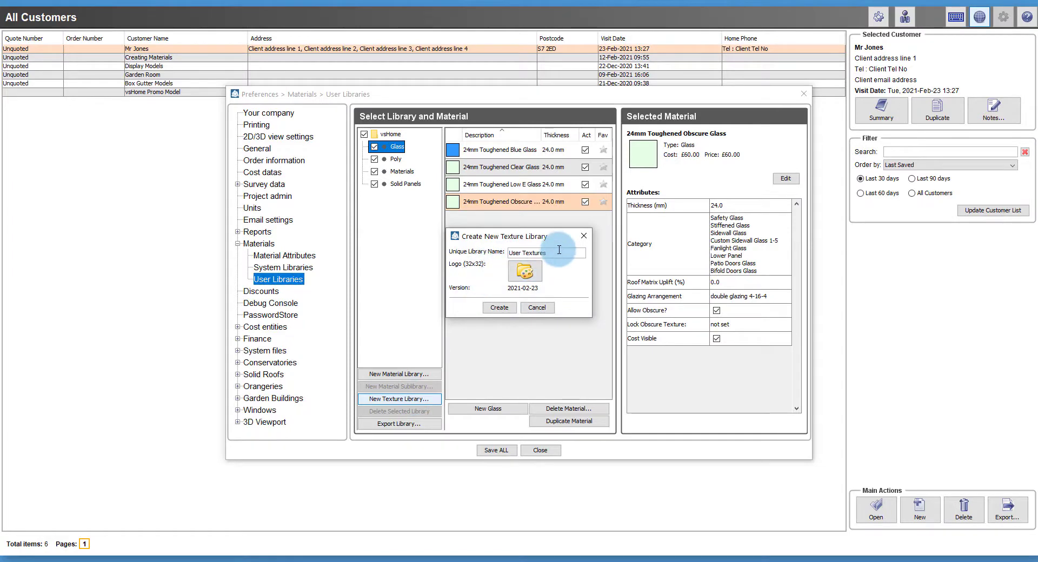
pyautogui.moveTo(549, 252); pyautogui.dragTo(508, 258)
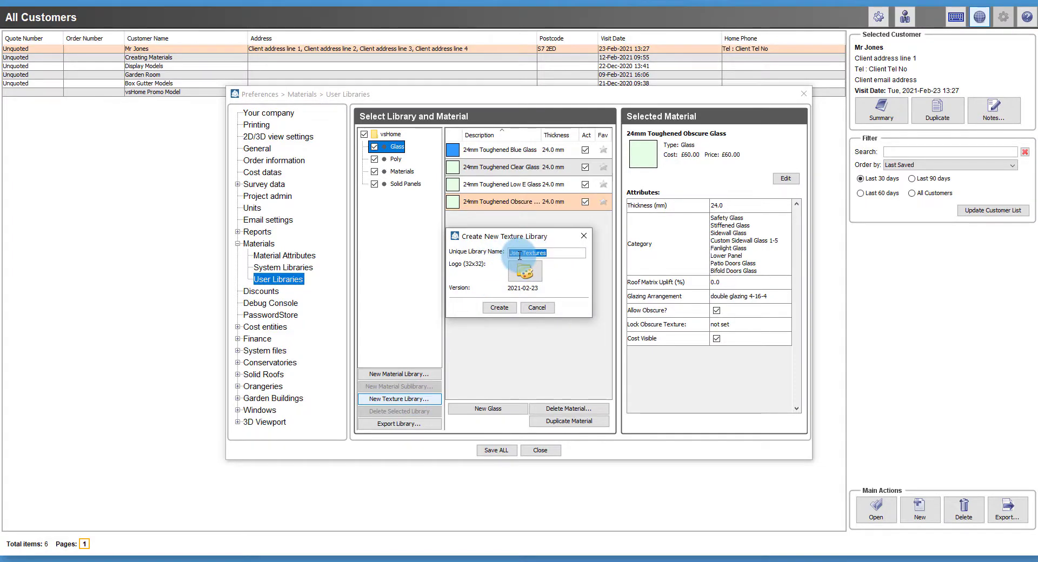
pyautogui.write('vsHome Textures')
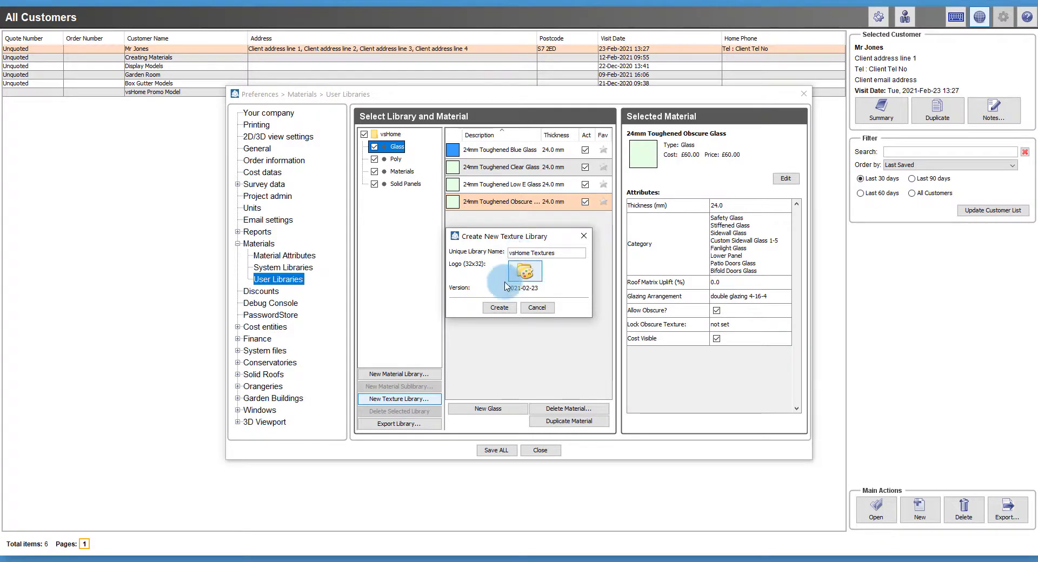
pyautogui.click(499, 307)
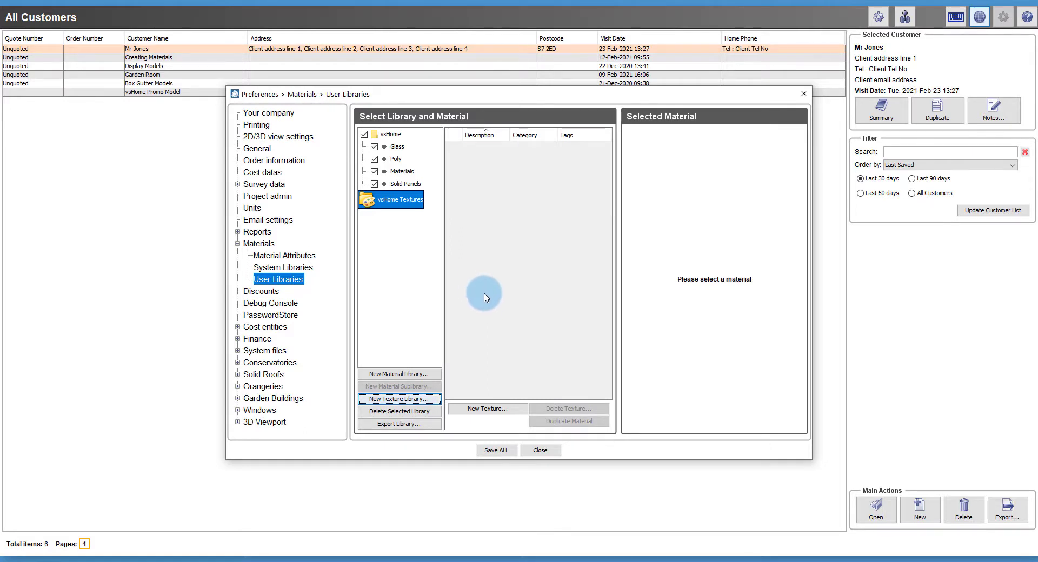
# - Add a new texture named "Texture 1" to the vsHome Textures library, using the image Texture 1.jpg from the Desktop
pyautogui.click(484, 409)
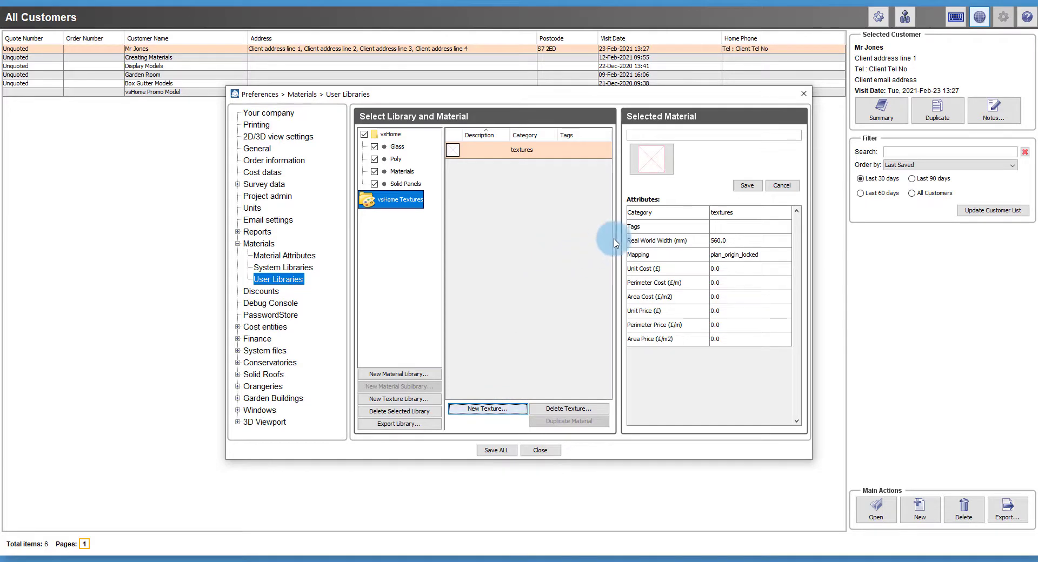
pyautogui.click(665, 135)
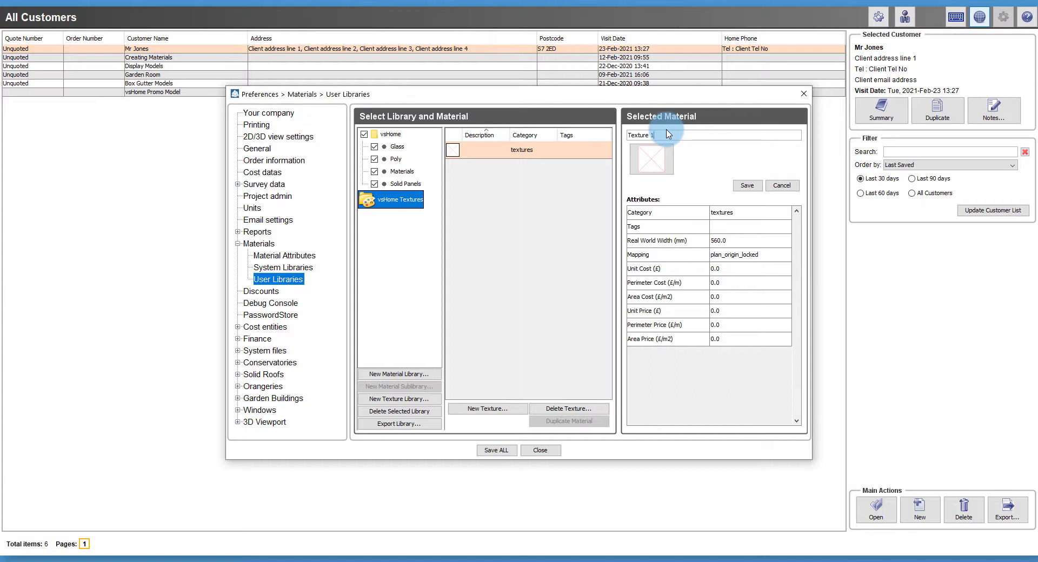
pyautogui.click(655, 164)
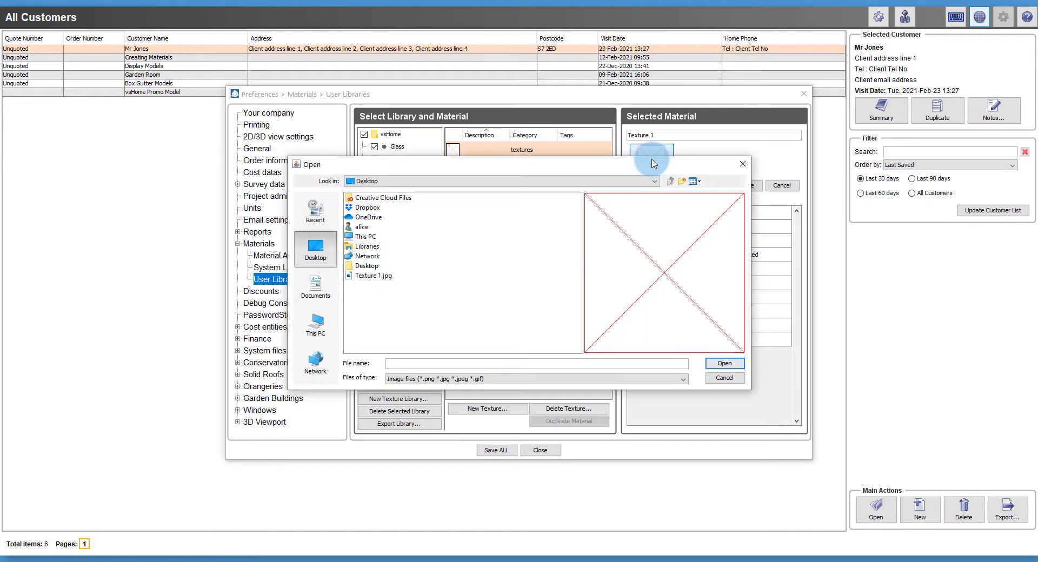
pyautogui.click(378, 276)
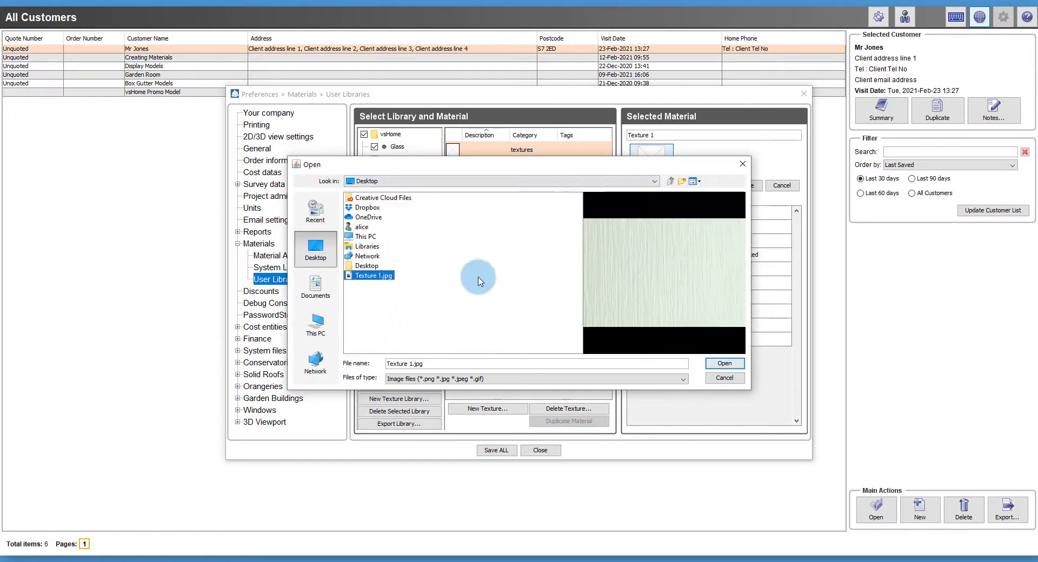
pyautogui.click(723, 364)
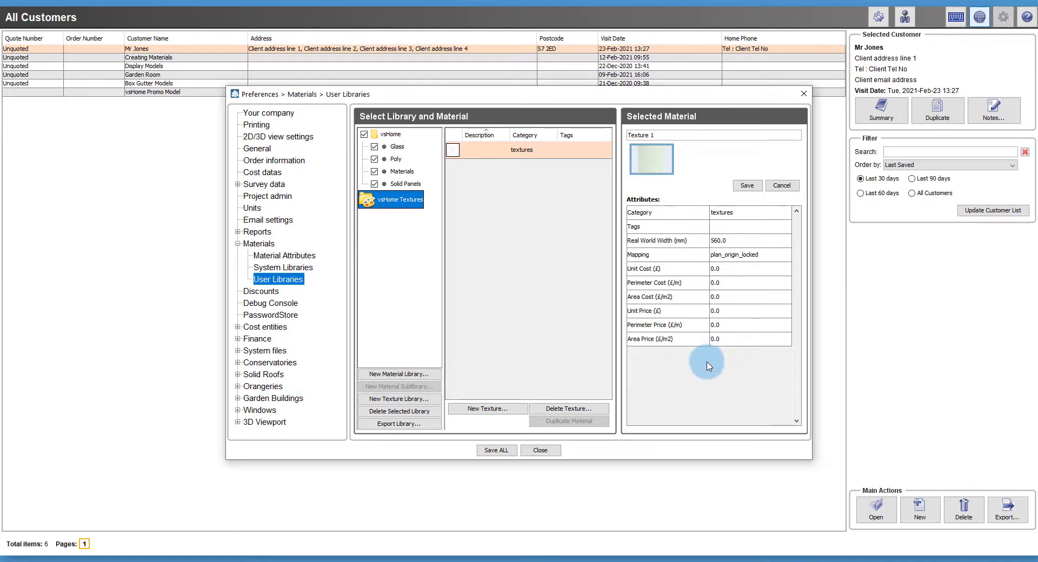
# - Assign Texture 1 to the obscure category so that it applies to glass materials
pyautogui.click(726, 217)
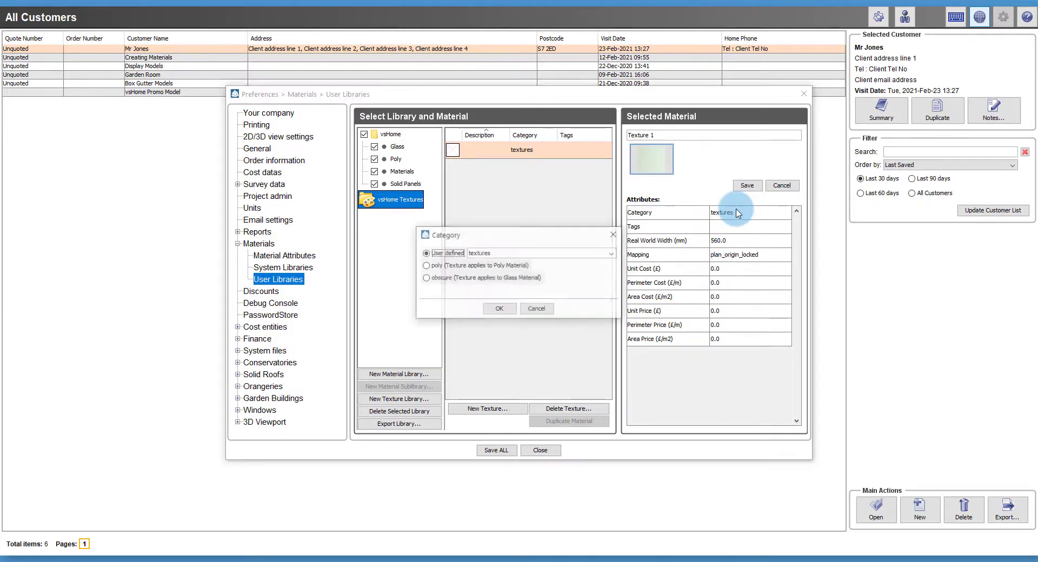
pyautogui.click(451, 285)
pyautogui.click(499, 310)
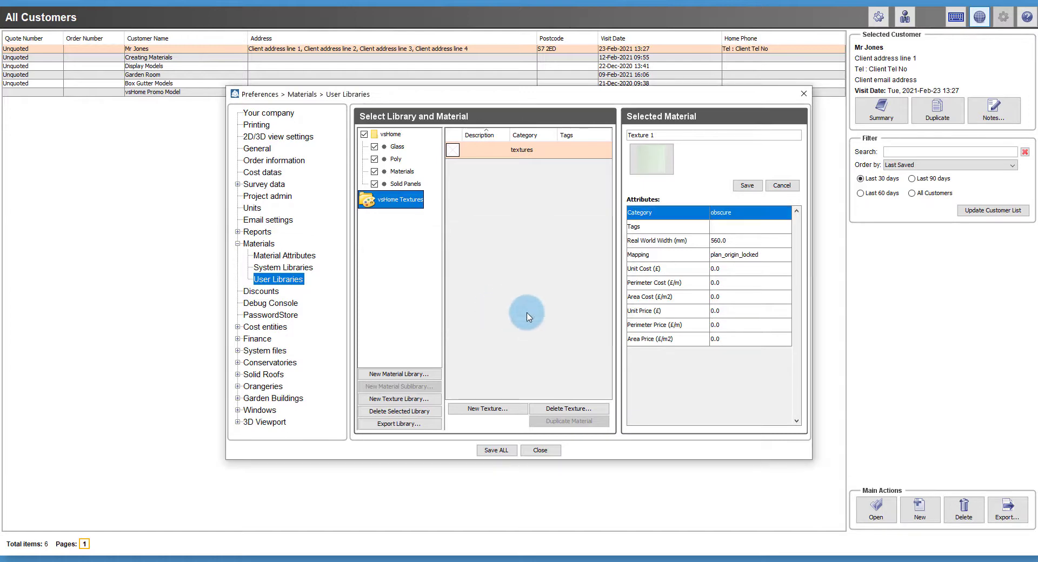
# - Set Texture 1's real world width to 1000 mm and its mapping to stetch_to_fit
pyautogui.doubleClick(733, 241)
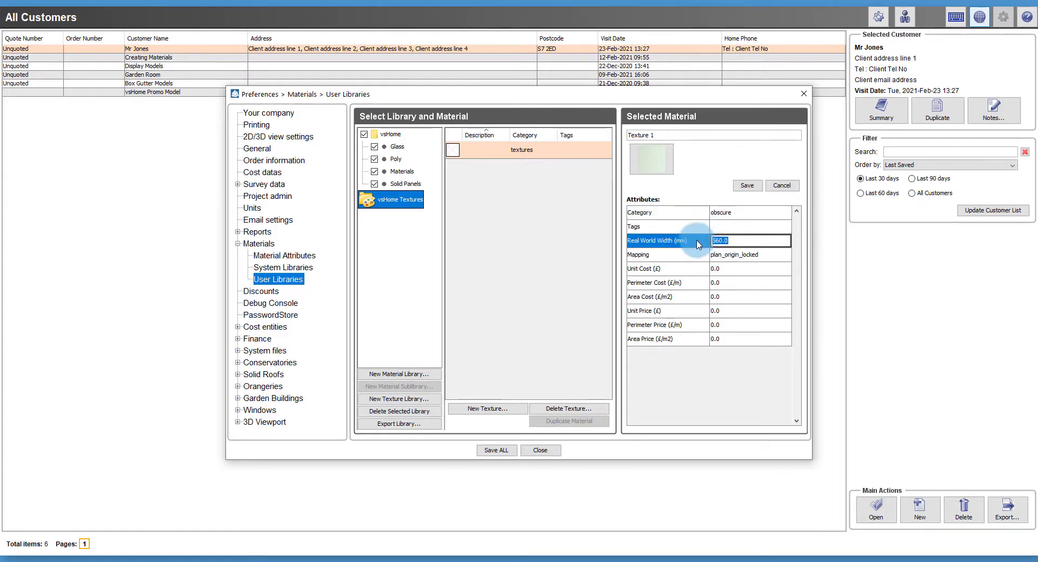
pyautogui.write('1000')
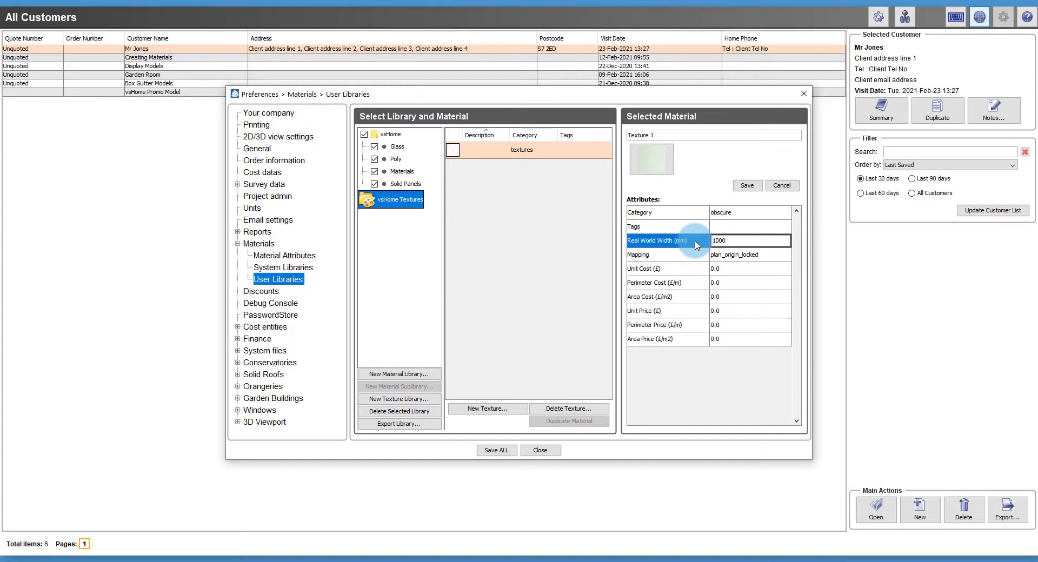
pyautogui.click(721, 255)
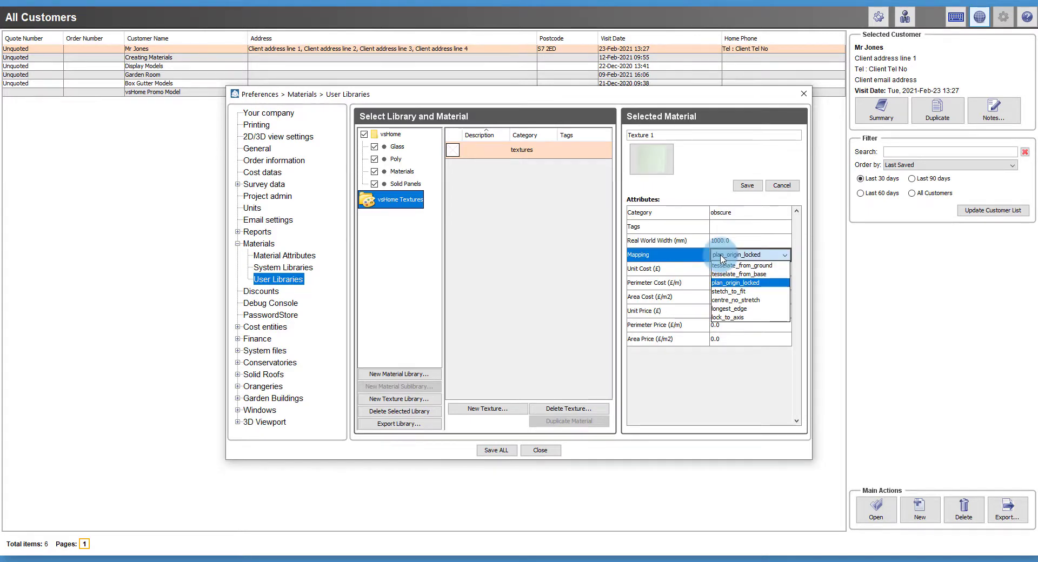
pyautogui.click(729, 293)
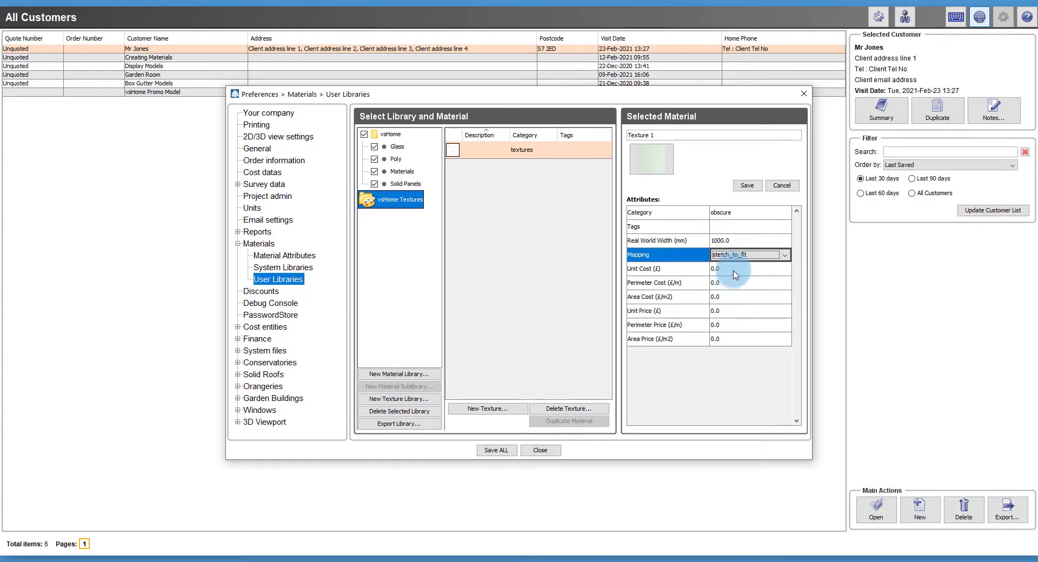
# - Set Texture 1's area cost and area price to 30 £/m2
pyautogui.click(737, 297)
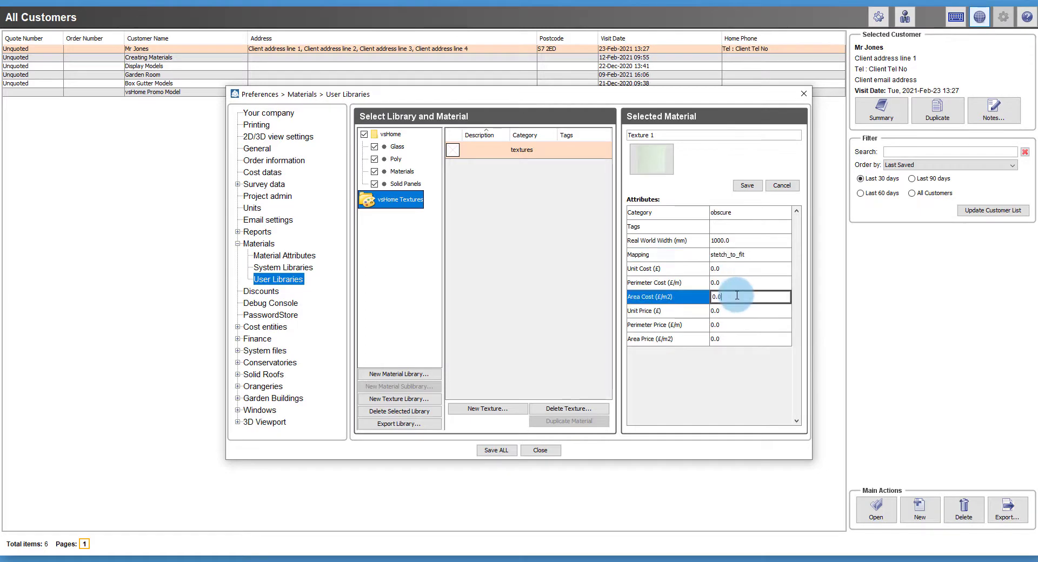
pyautogui.moveTo(737, 296); pyautogui.dragTo(705, 303)
pyautogui.write('30')
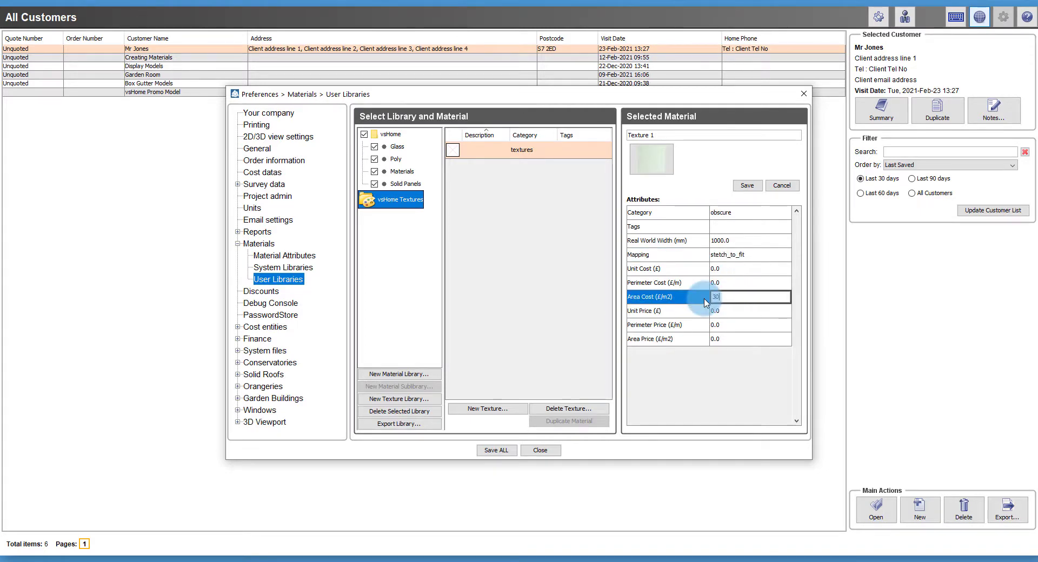
pyautogui.click(716, 338)
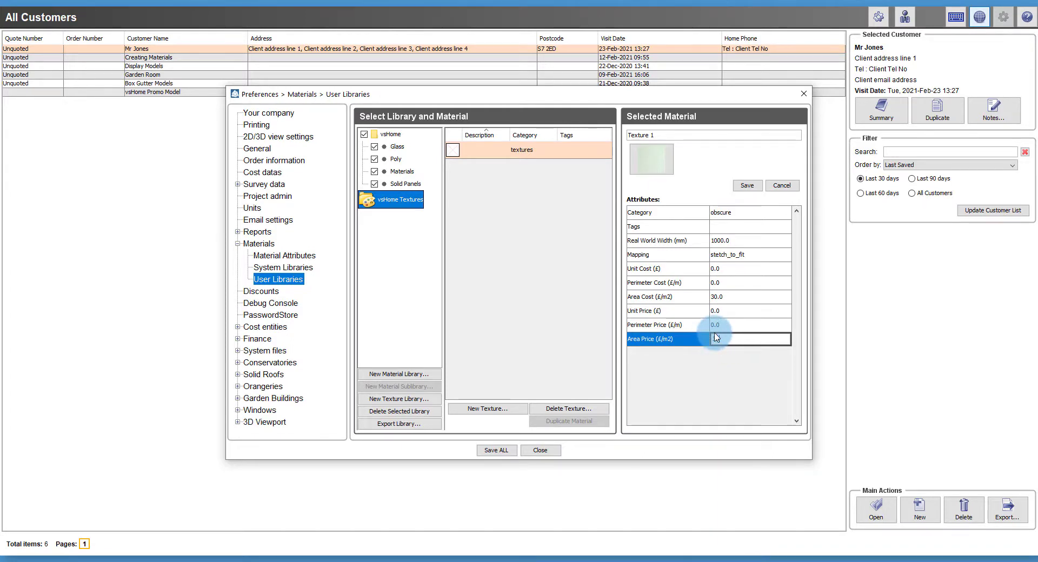
pyautogui.write('30')
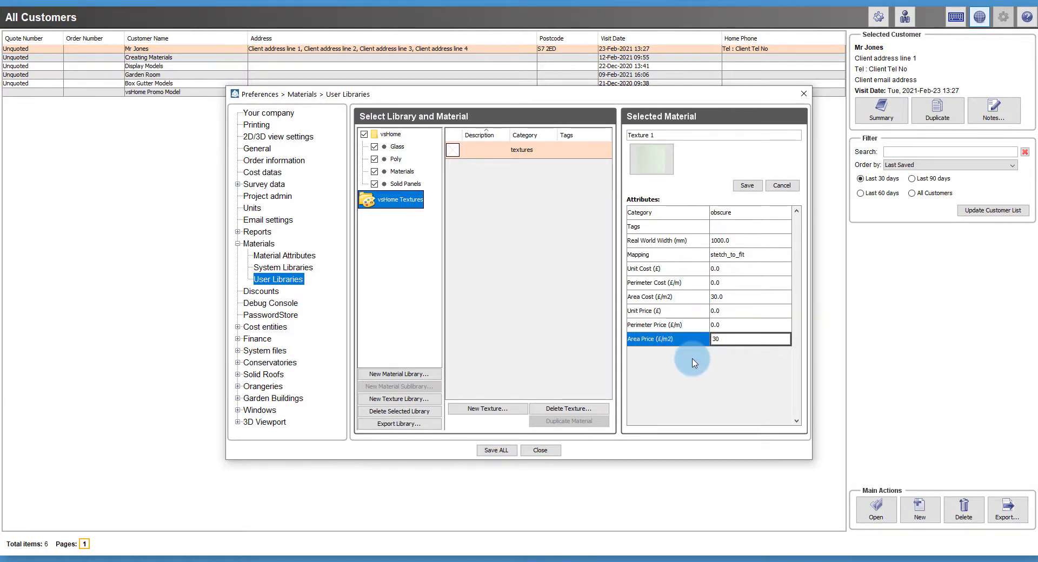
# - Reset Texture 1's area price and area cost to 0 and save the texture
pyautogui.moveTo(736, 340); pyautogui.dragTo(706, 346)
pyautogui.press('Delete')
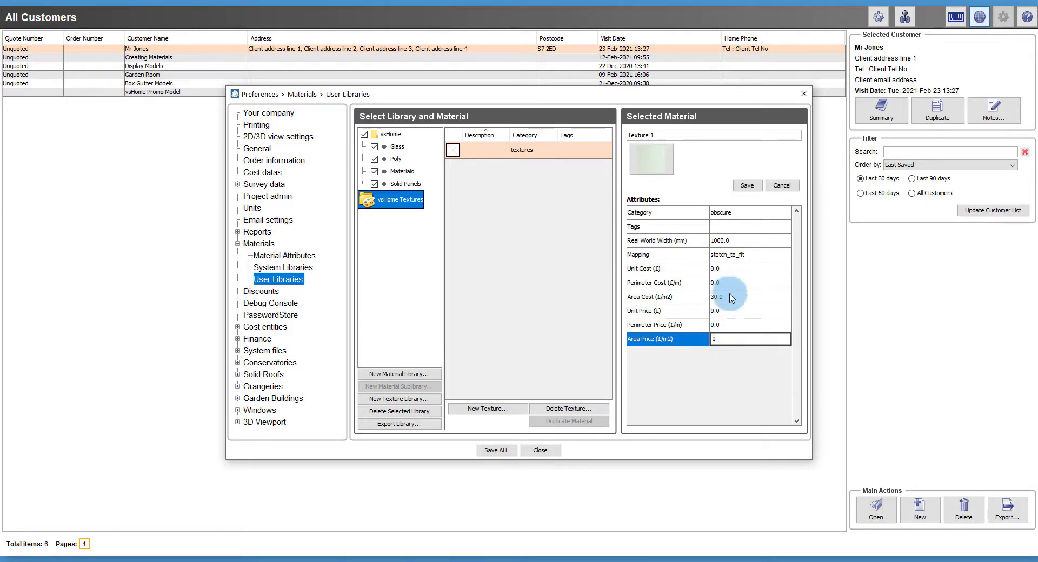
pyautogui.click(731, 297)
pyautogui.moveTo(731, 297); pyautogui.dragTo(708, 296)
pyautogui.write('0')
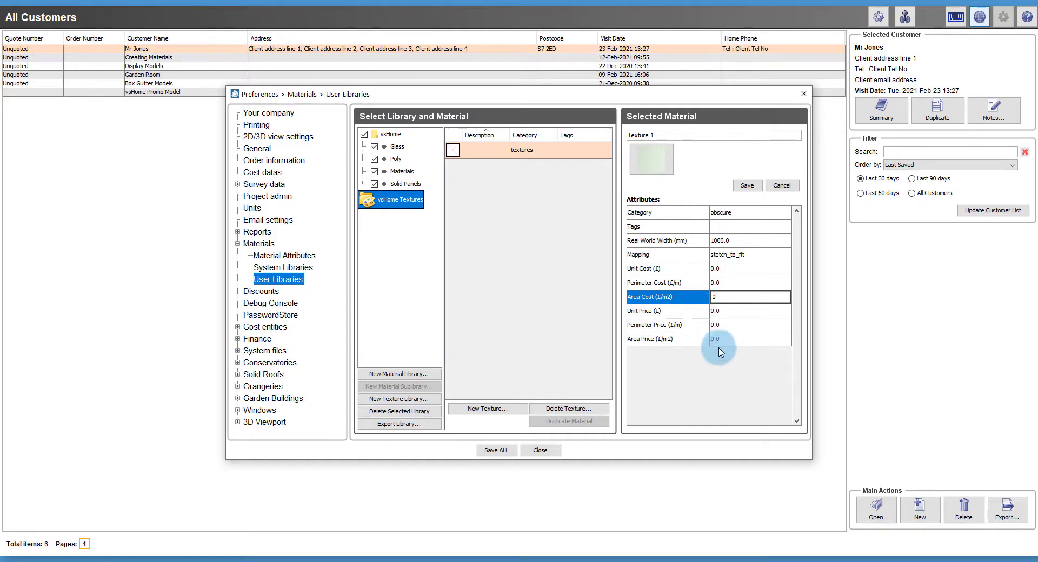
pyautogui.click(748, 187)
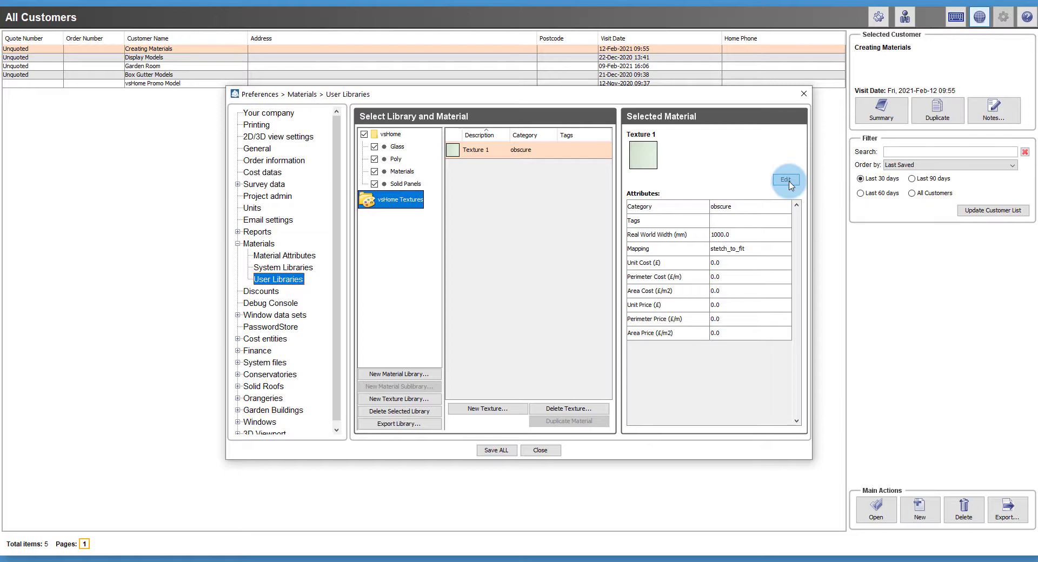
# - Open the matrix costs options under the conservatories' cost control and matrix roof costing preferences
pyautogui.click(237, 375)
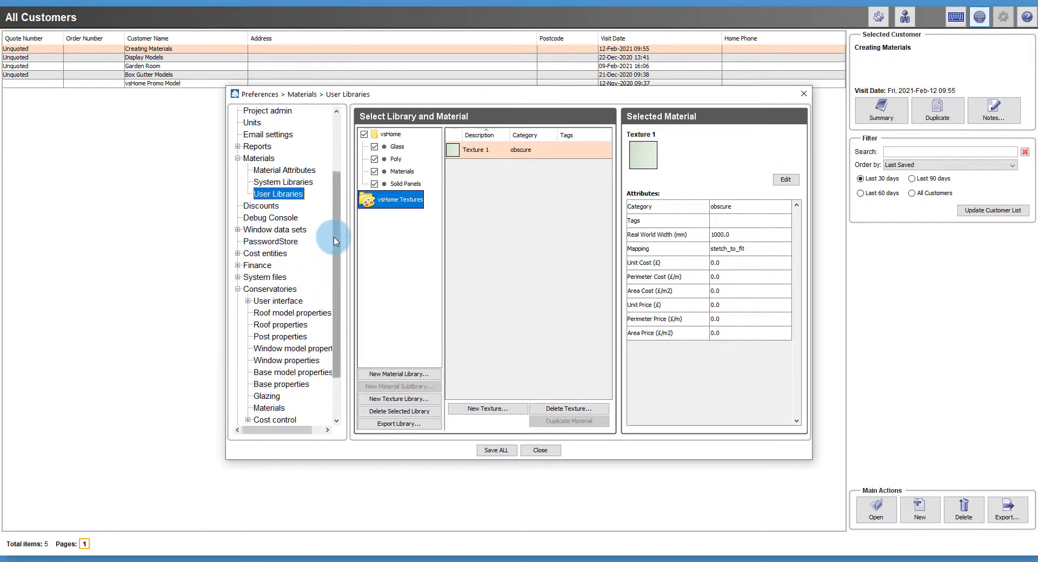
pyautogui.moveTo(336, 234); pyautogui.dragTo(326, 293)
pyautogui.click(247, 360)
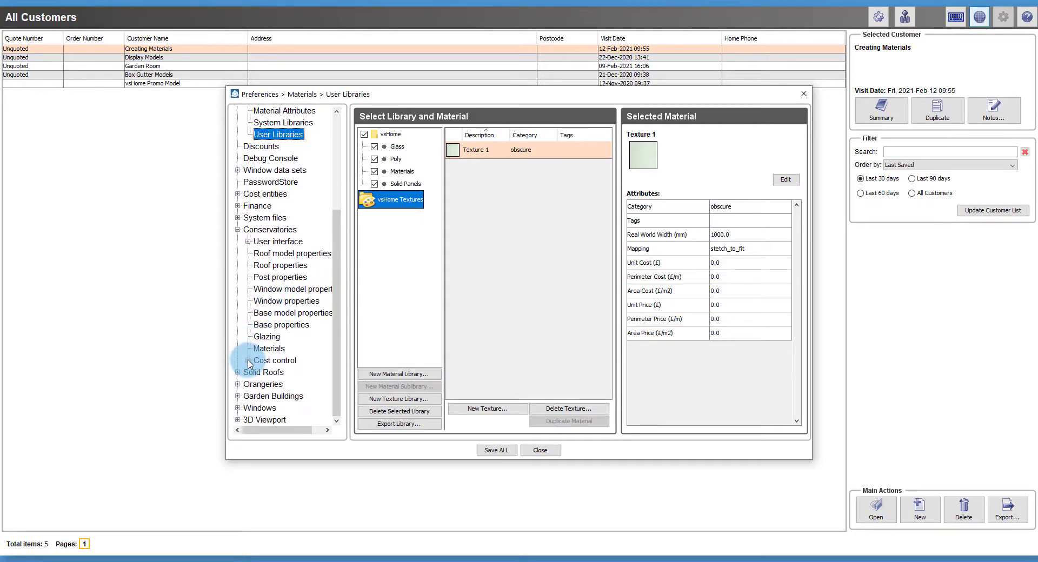
pyautogui.moveTo(336, 302); pyautogui.dragTo(325, 352)
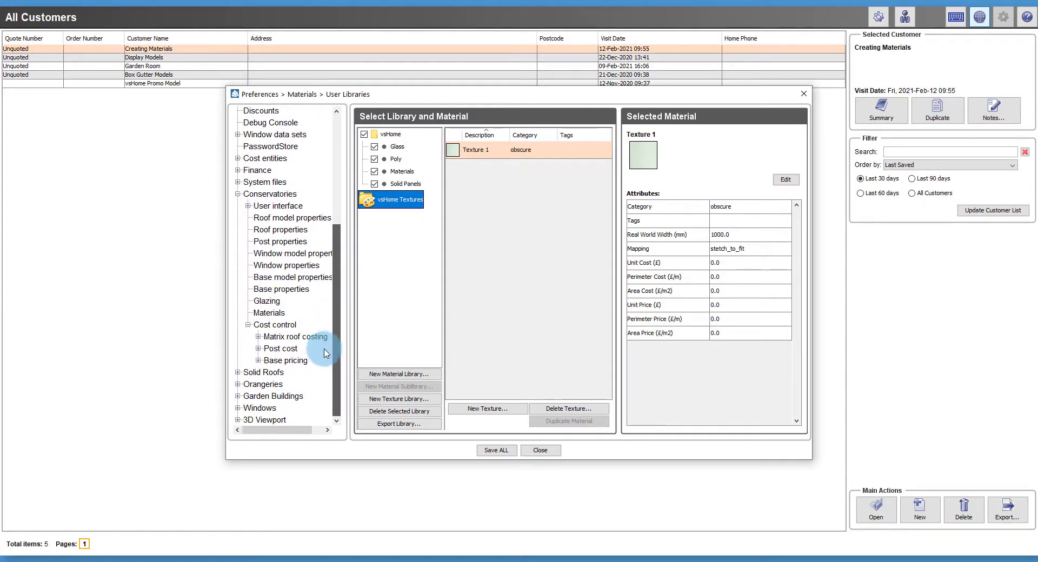
pyautogui.click(259, 336)
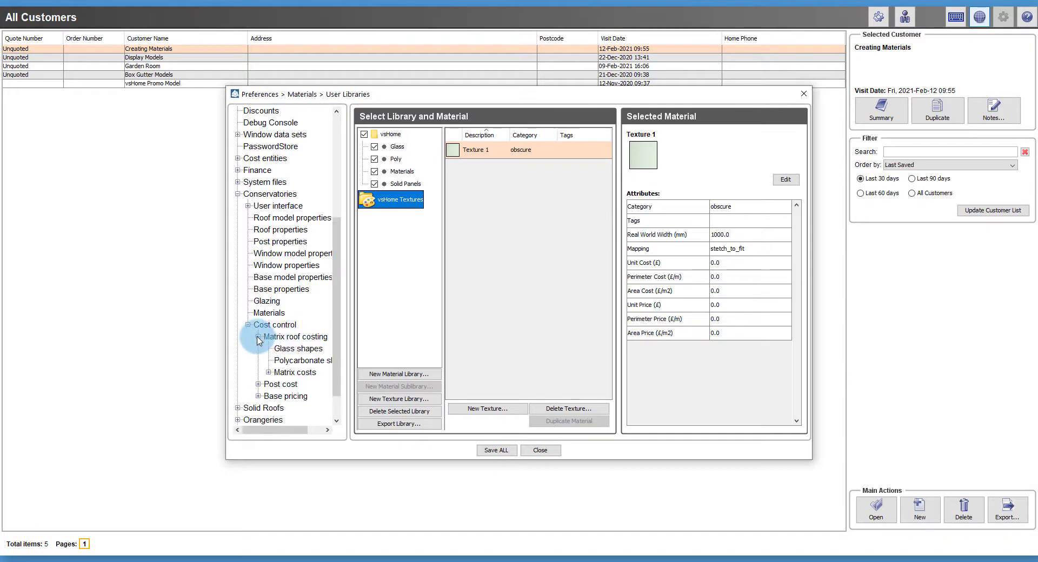
pyautogui.click(269, 373)
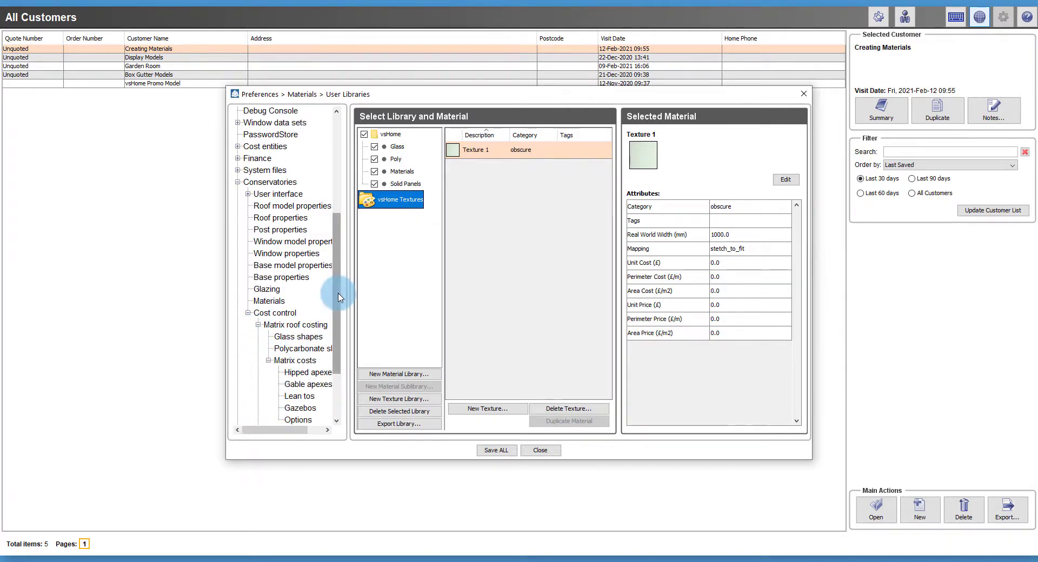
pyautogui.moveTo(338, 295); pyautogui.dragTo(323, 343)
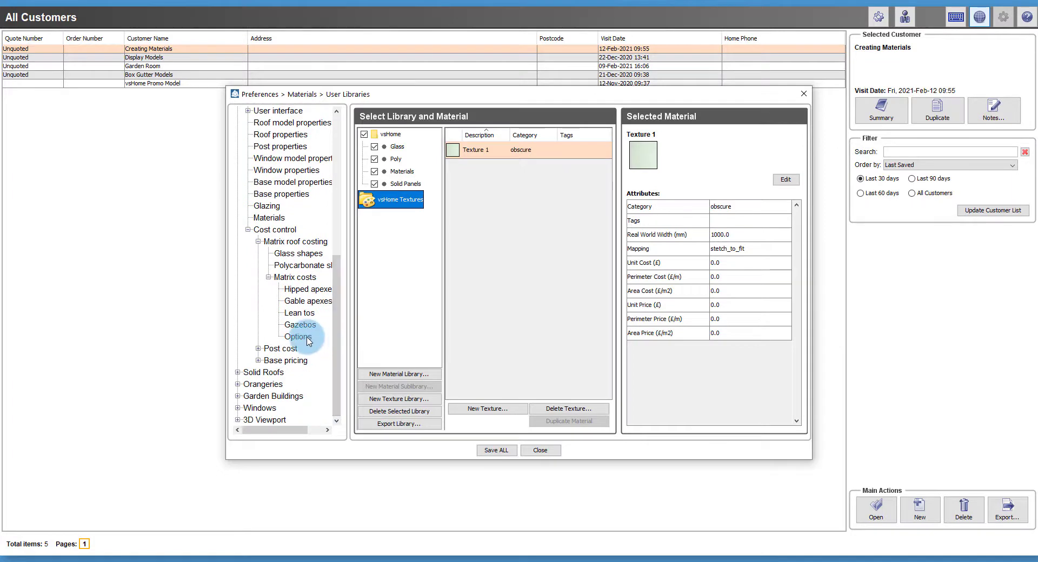
pyautogui.click(307, 337)
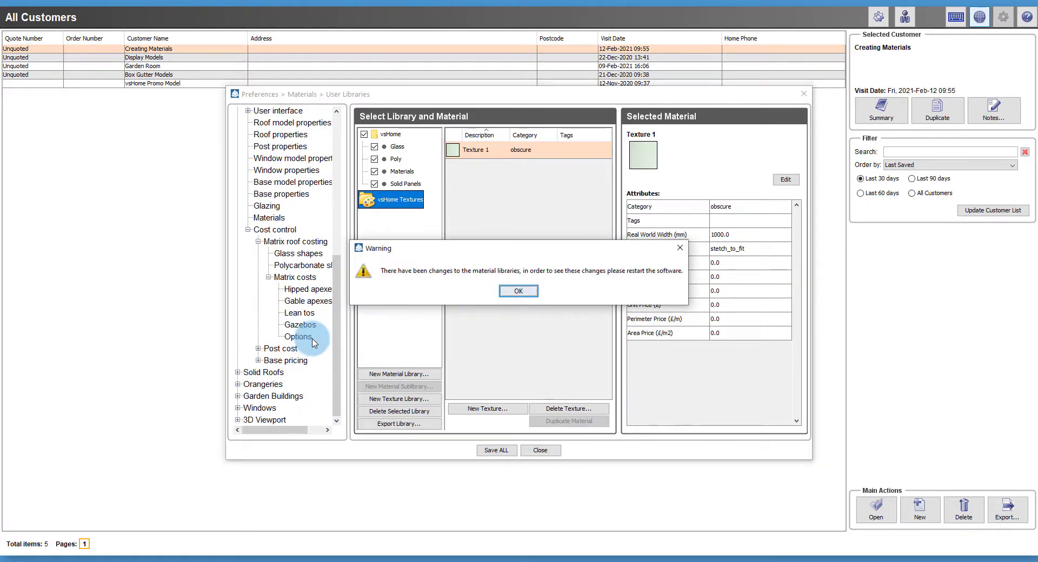
pyautogui.click(517, 291)
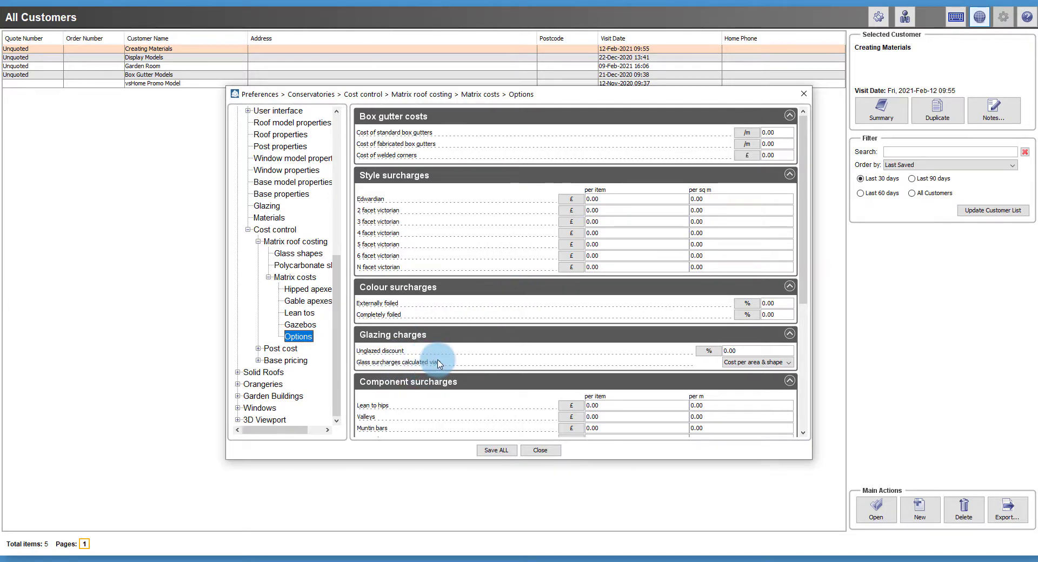
# - Switch the glass surcharge calculation to Matrix uplift % and return it to Cost per area & shape
pyautogui.click(788, 363)
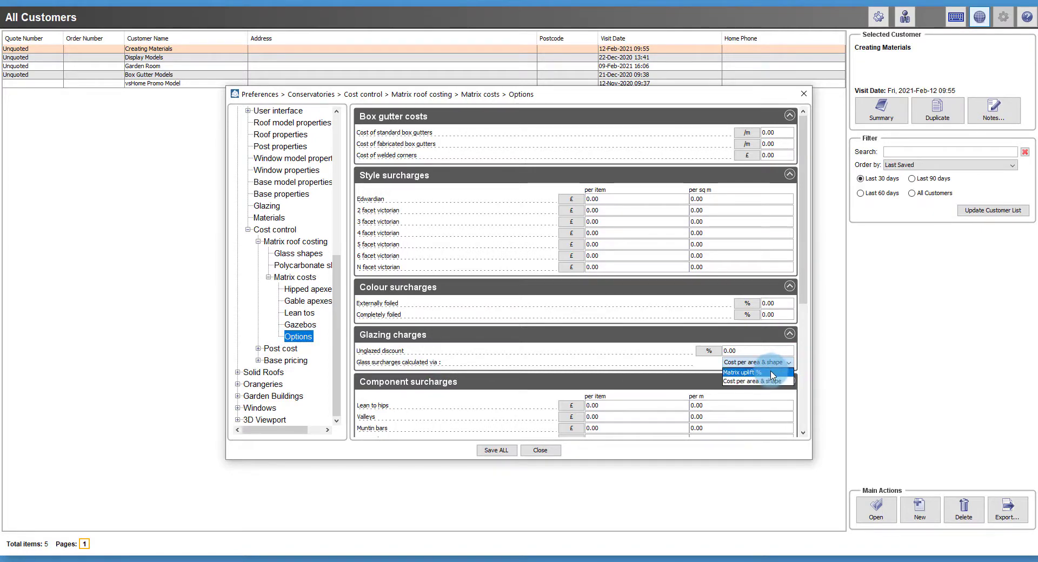
pyautogui.click(771, 372)
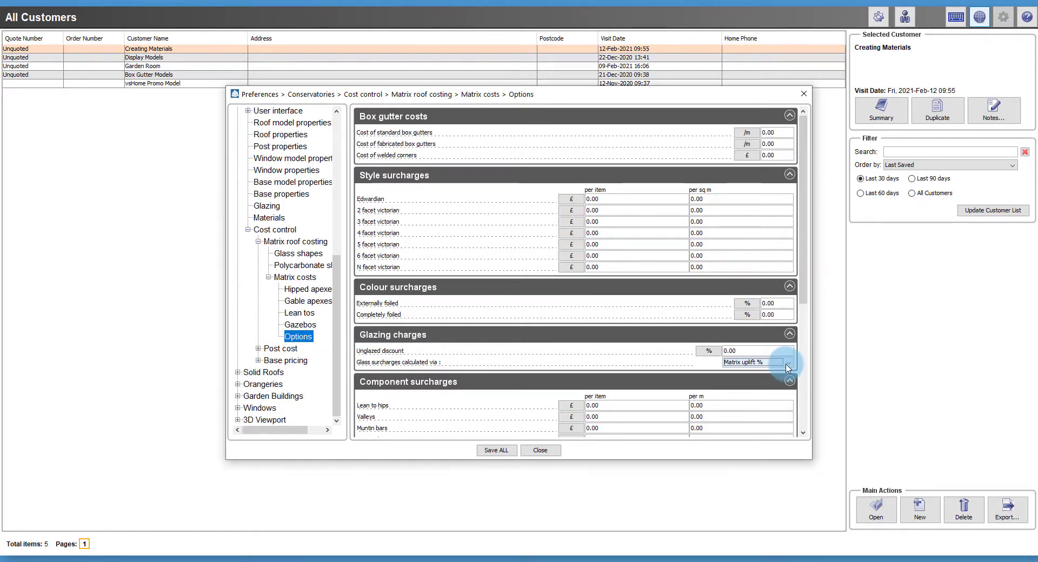
pyautogui.click(787, 368)
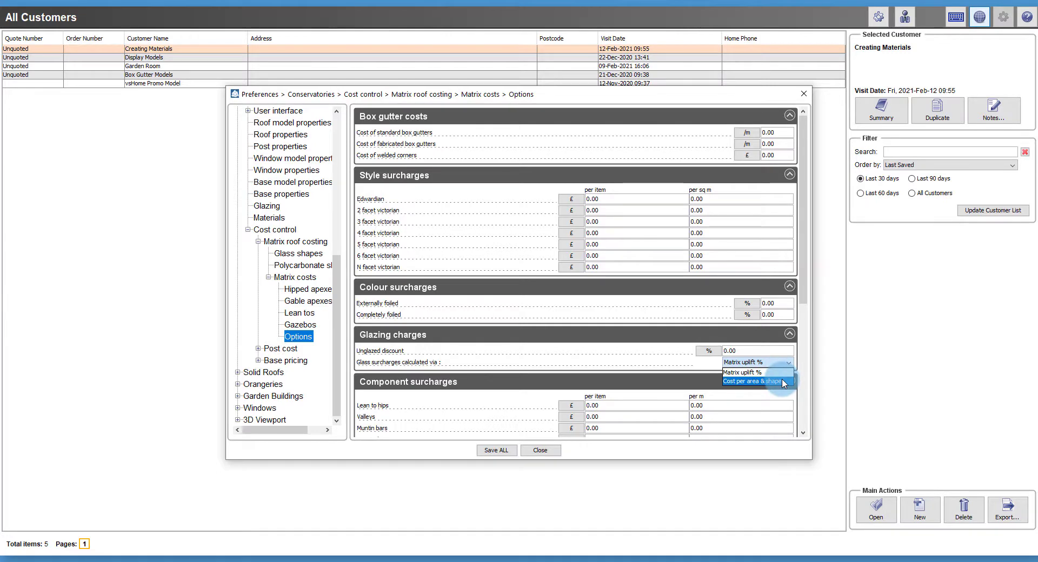
pyautogui.click(783, 382)
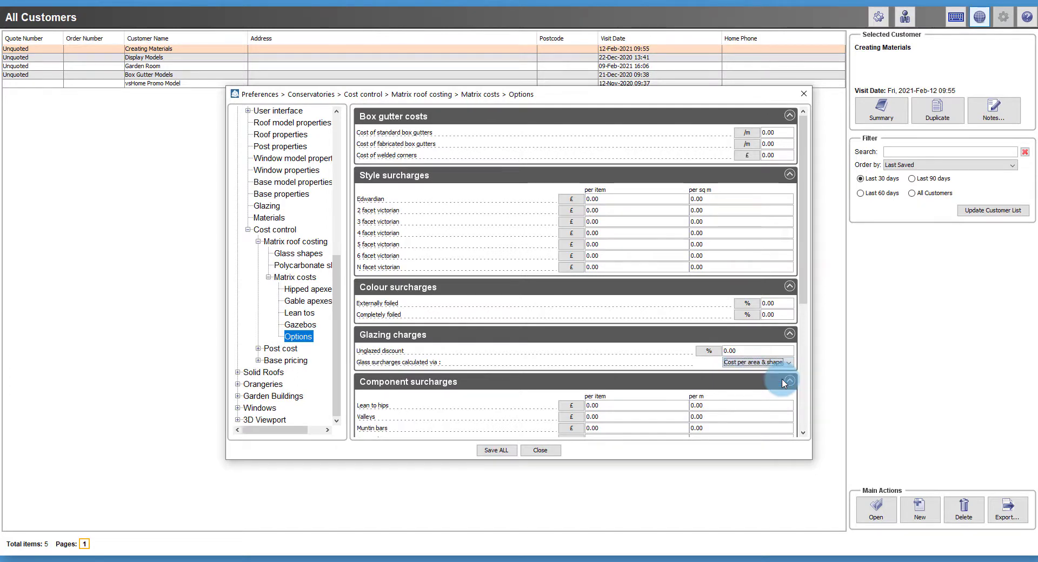
# - Close the preferences and restart vsHome to load the material library changes
pyautogui.click(554, 455)
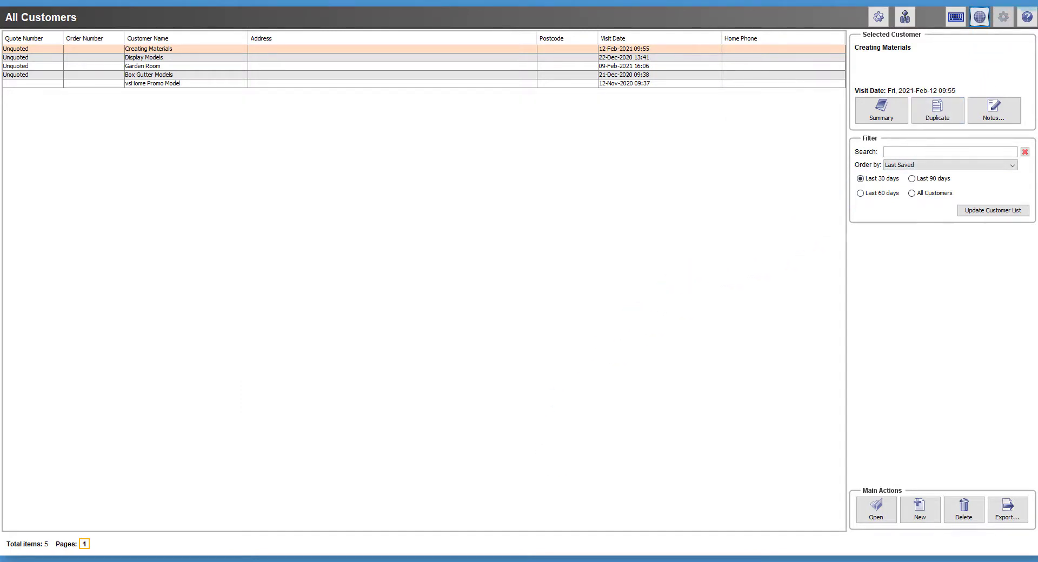
pyautogui.hotkey('alt', 'F4')
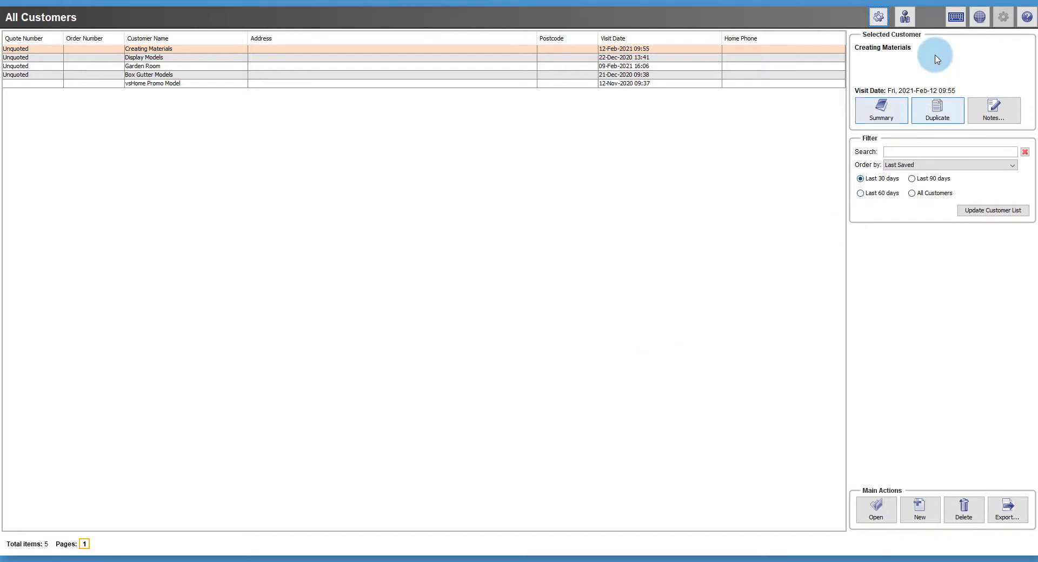
# - Deactivate every glass material in the PST Materials system library, from 4-16-4 Glass Bronze Low E to Glass 6-20-6
pyautogui.click(985, 18)
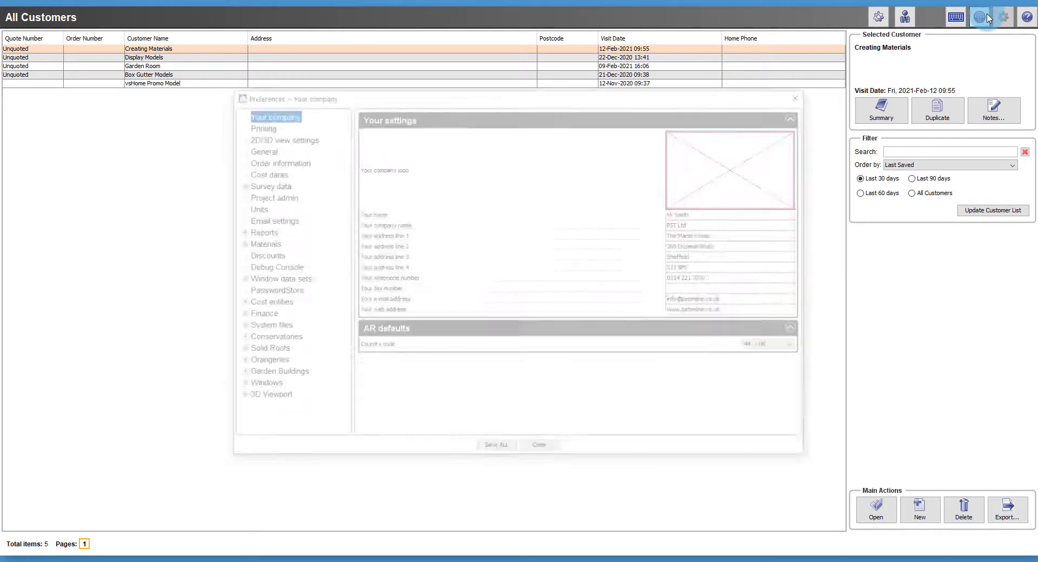
pyautogui.click(238, 243)
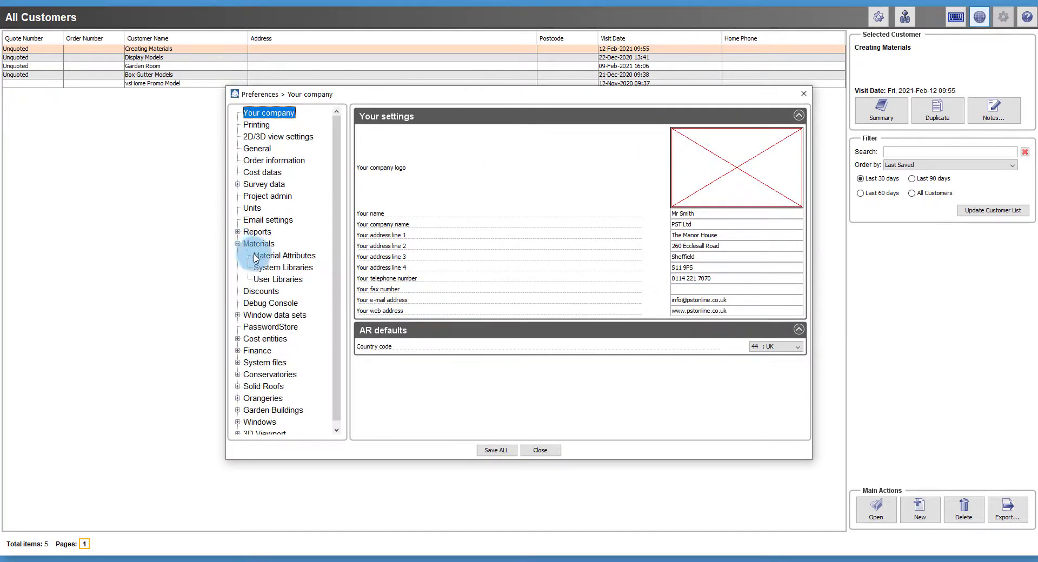
pyautogui.click(269, 273)
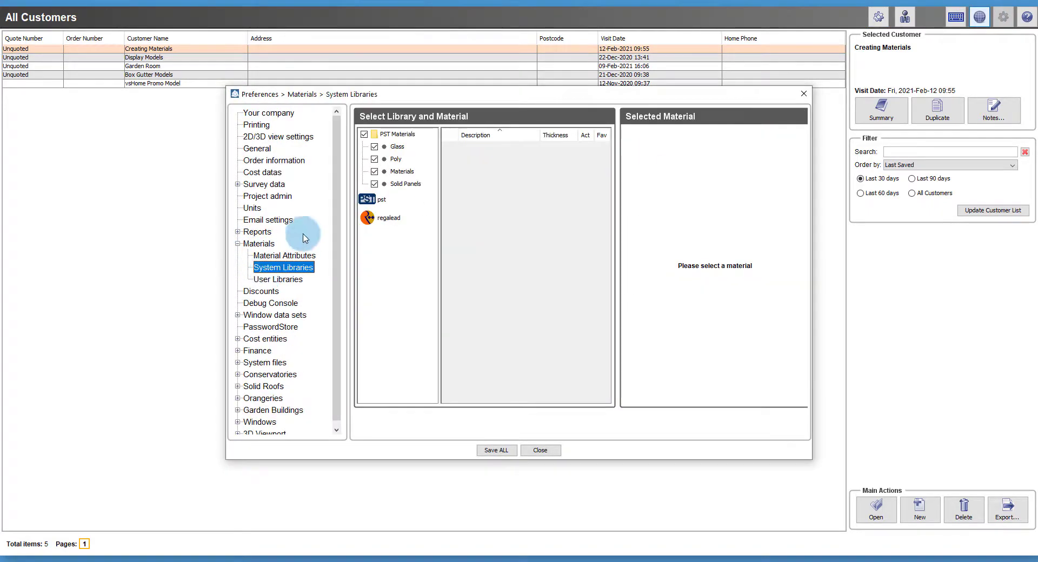
pyautogui.click(396, 148)
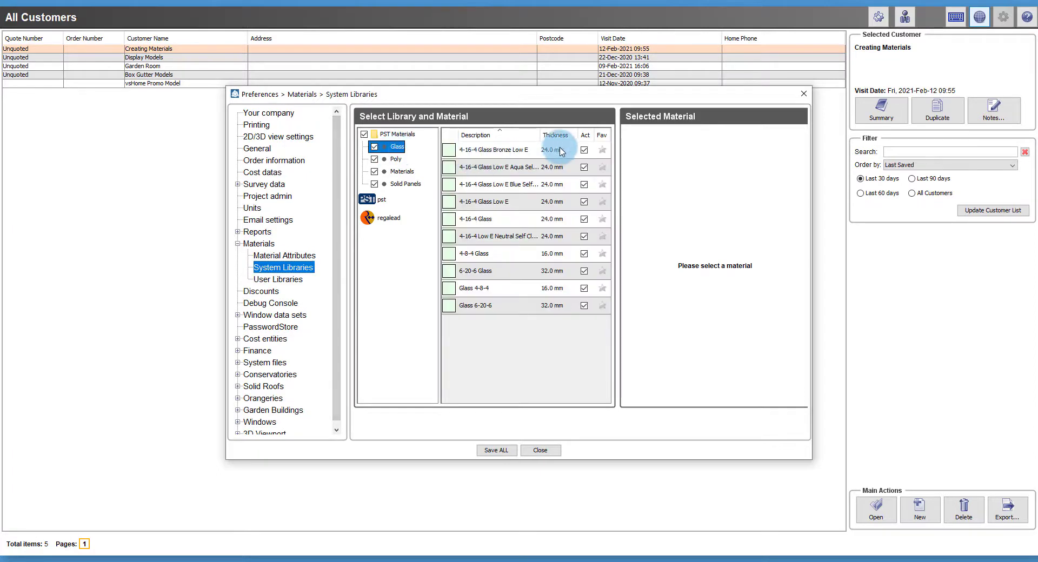
pyautogui.click(583, 150)
pyautogui.click(583, 166)
pyautogui.click(583, 184)
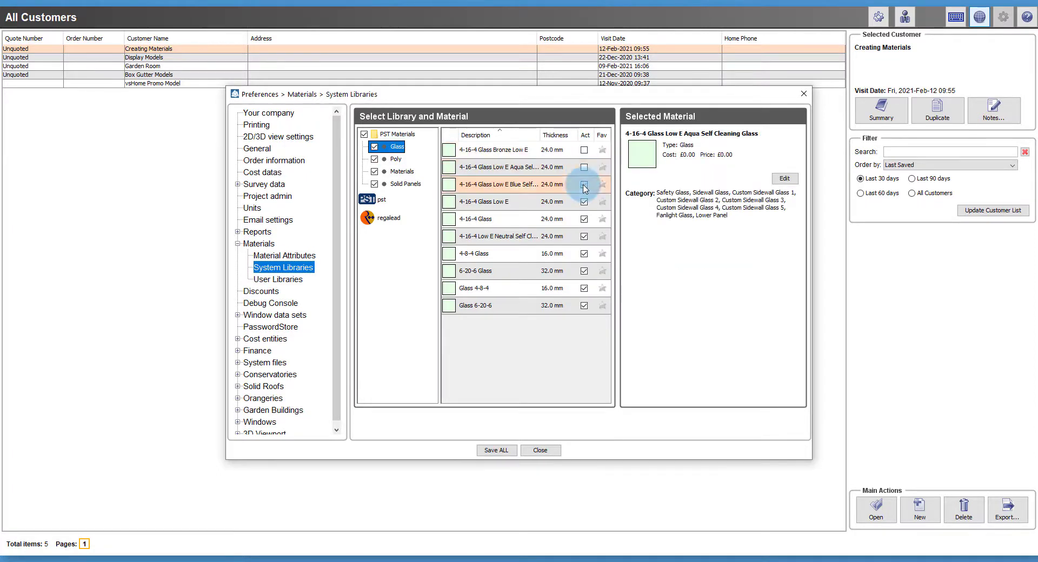
pyautogui.click(583, 202)
pyautogui.click(583, 219)
pyautogui.click(583, 236)
pyautogui.click(584, 254)
pyautogui.click(583, 271)
pyautogui.click(584, 288)
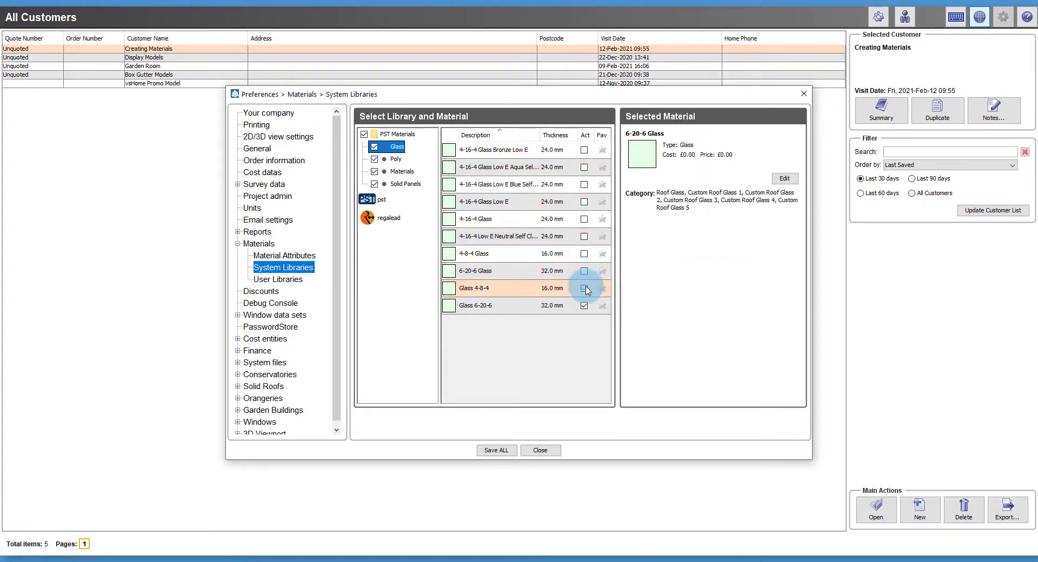
pyautogui.click(584, 305)
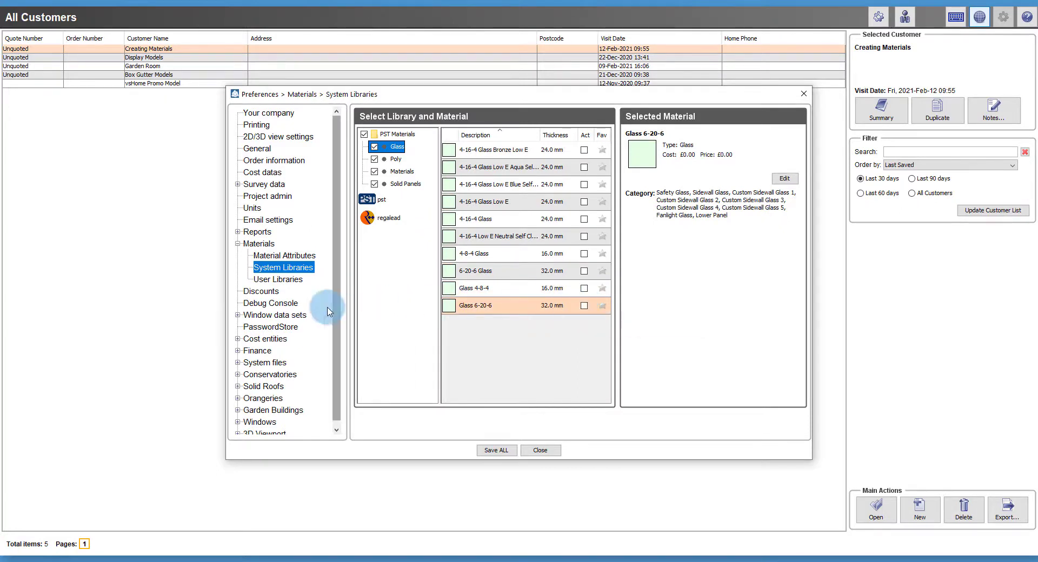
# - Mark 24mm Toughened Blue Glass and 24mm Toughened Low E Glass as favourites in the vsHome user library
pyautogui.click(294, 281)
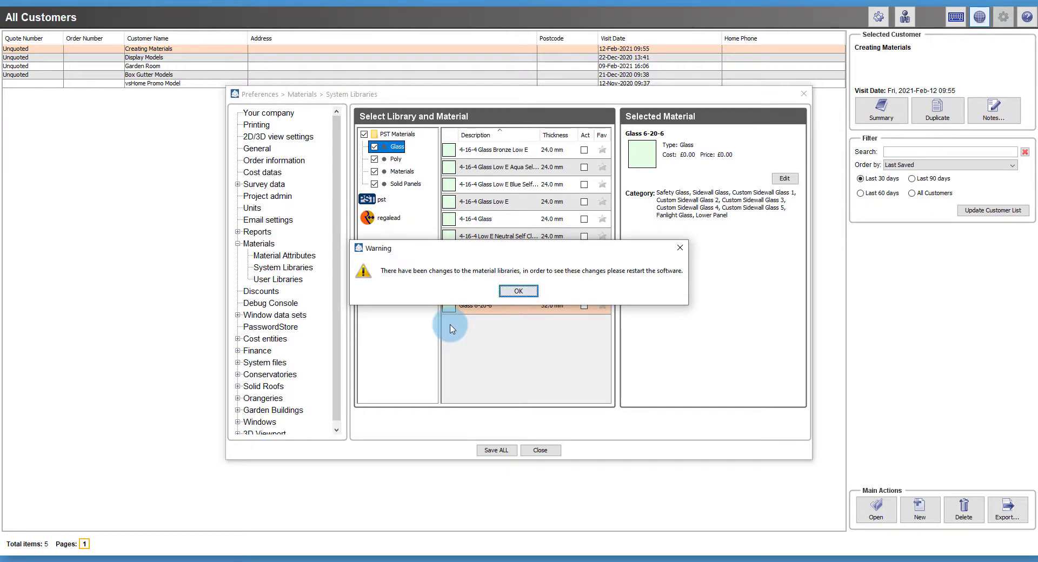
pyautogui.click(518, 290)
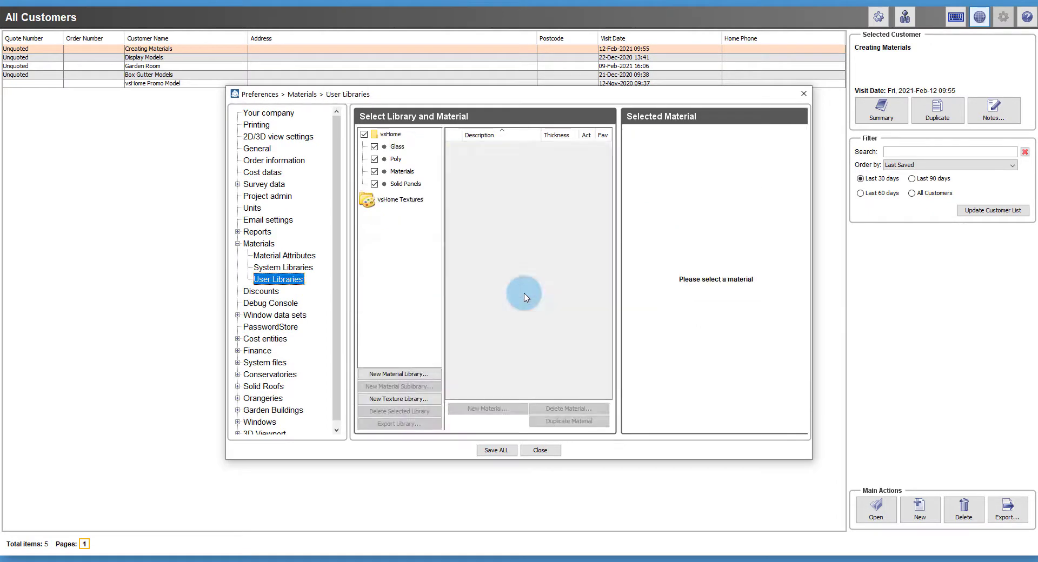
pyautogui.click(398, 147)
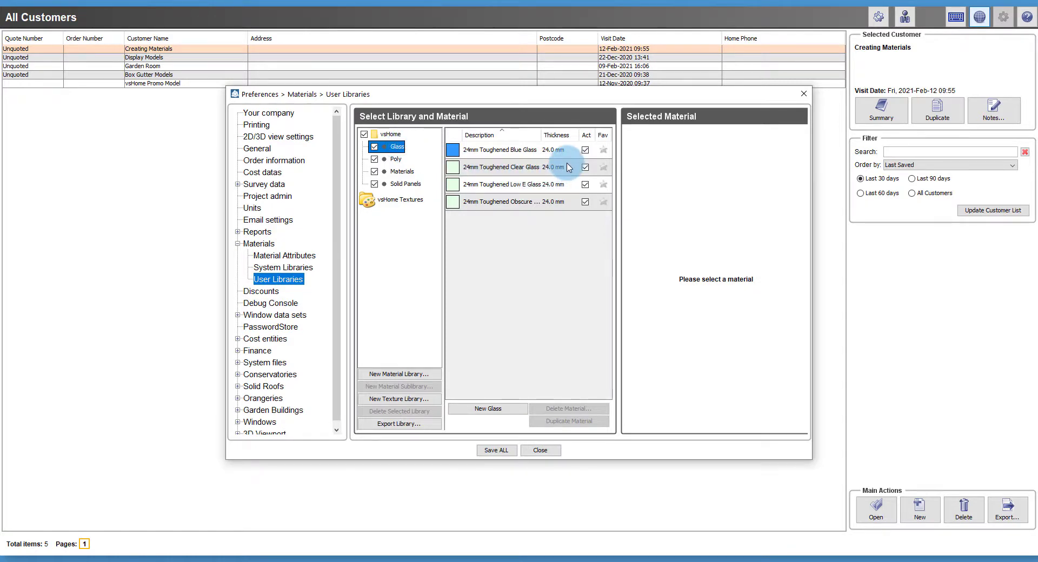
pyautogui.click(604, 154)
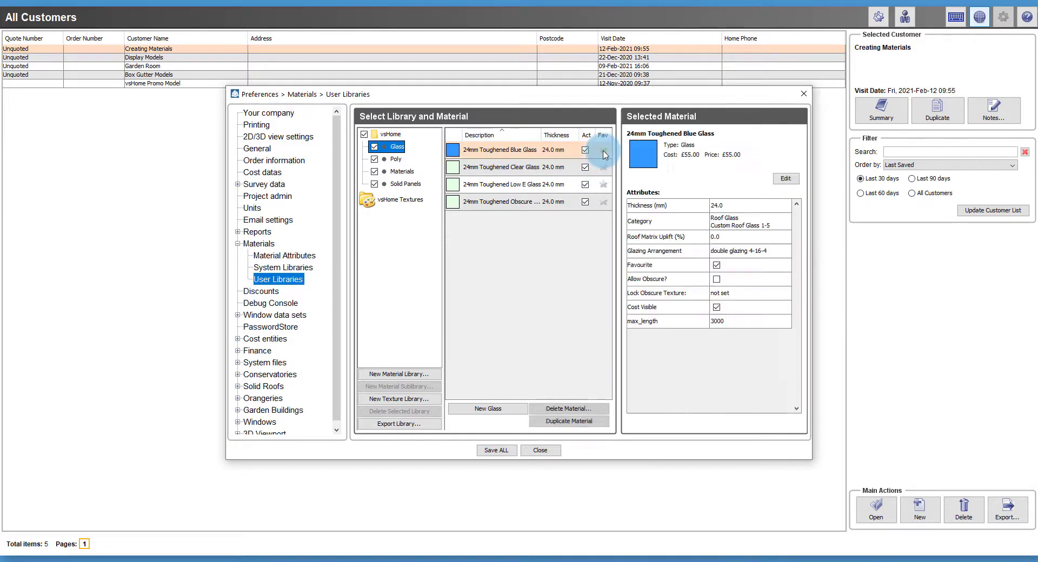
pyautogui.click(603, 185)
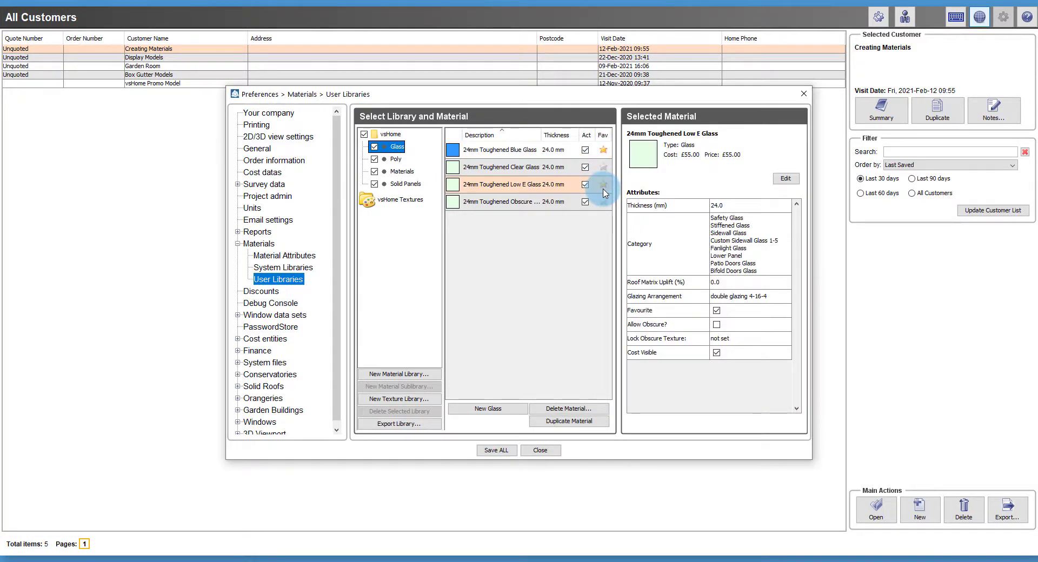
# - Set the conservatory glazing default to Glass for the fanlight, sidewall, lower panel, bifold door and patio door entries
pyautogui.click(249, 376)
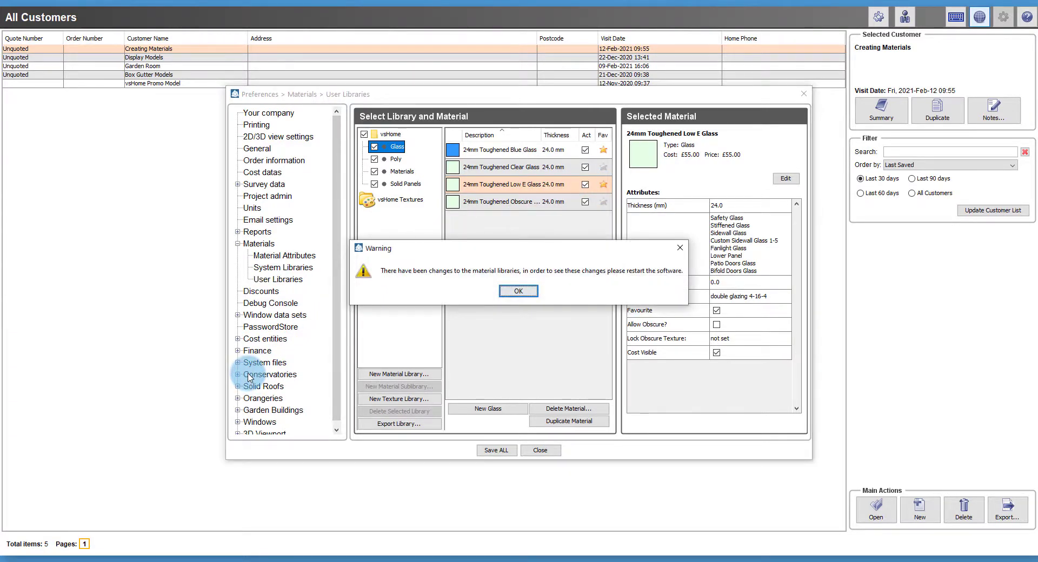
pyautogui.click(518, 290)
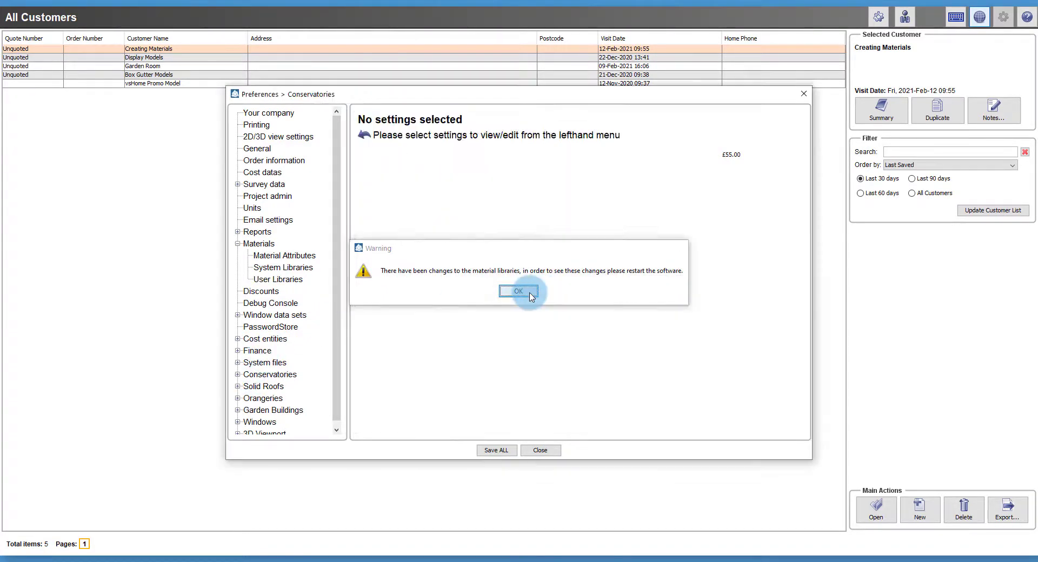
pyautogui.click(238, 375)
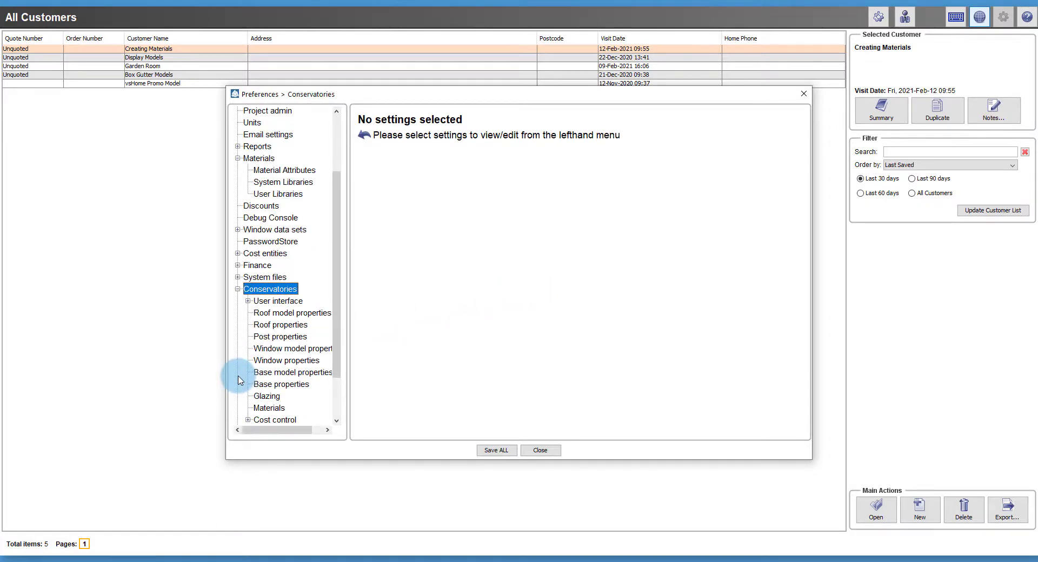
pyautogui.click(262, 398)
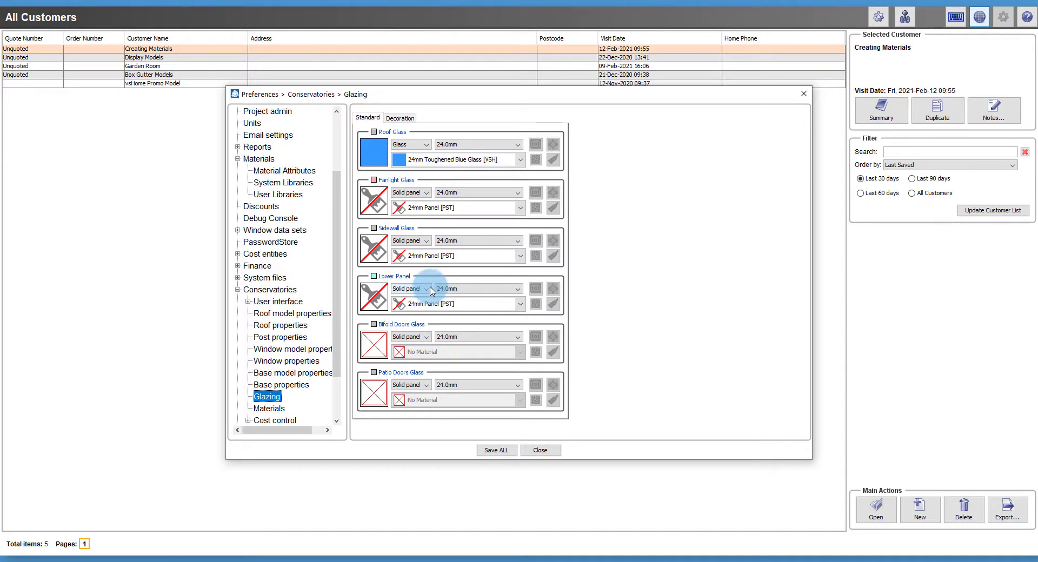
pyautogui.click(409, 193)
pyautogui.click(402, 203)
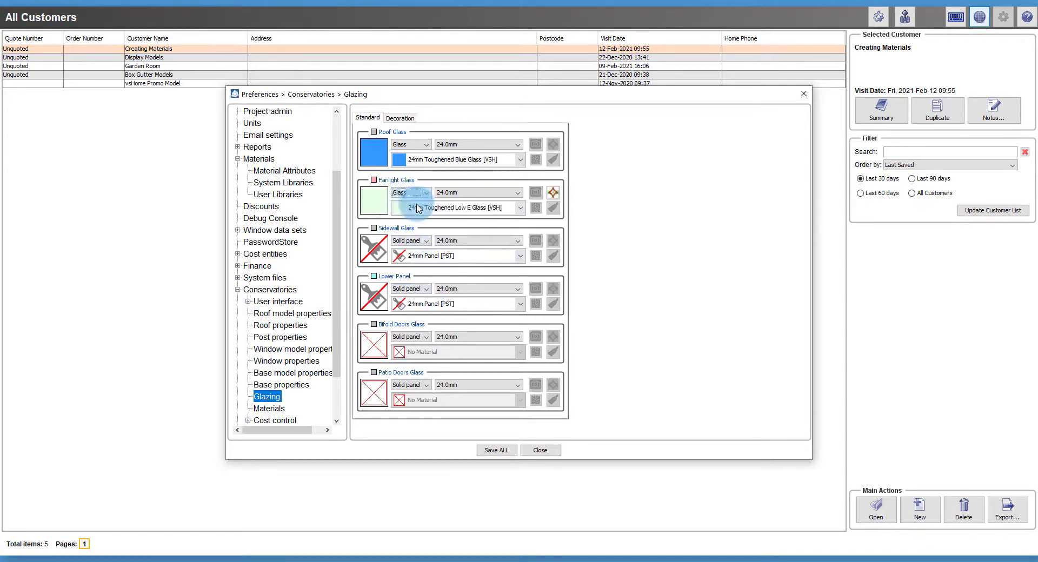
pyautogui.click(409, 240)
pyautogui.click(403, 250)
pyautogui.click(416, 289)
pyautogui.click(402, 298)
pyautogui.click(409, 337)
pyautogui.click(402, 347)
pyautogui.click(409, 385)
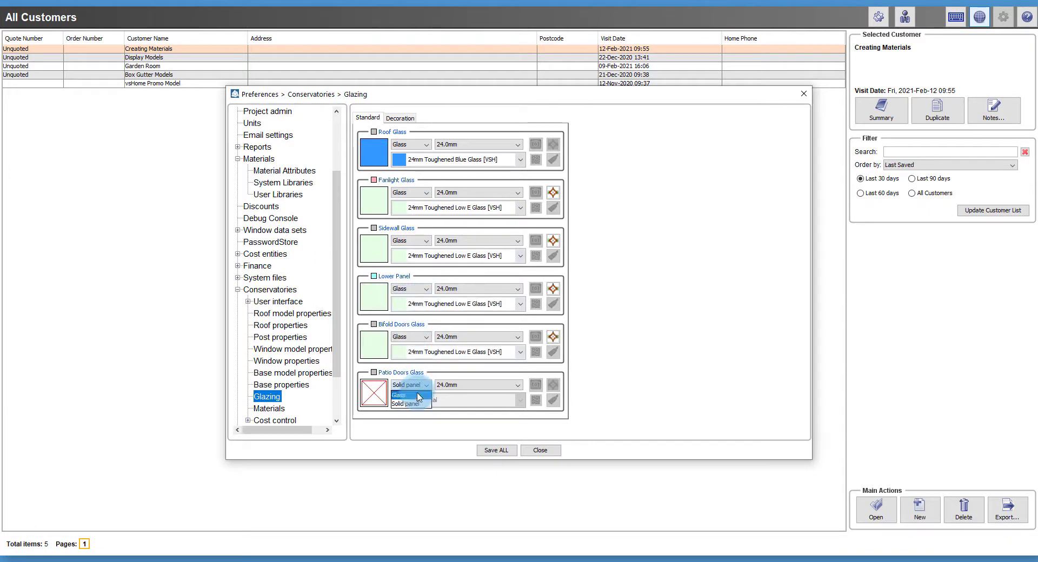
pyautogui.click(402, 394)
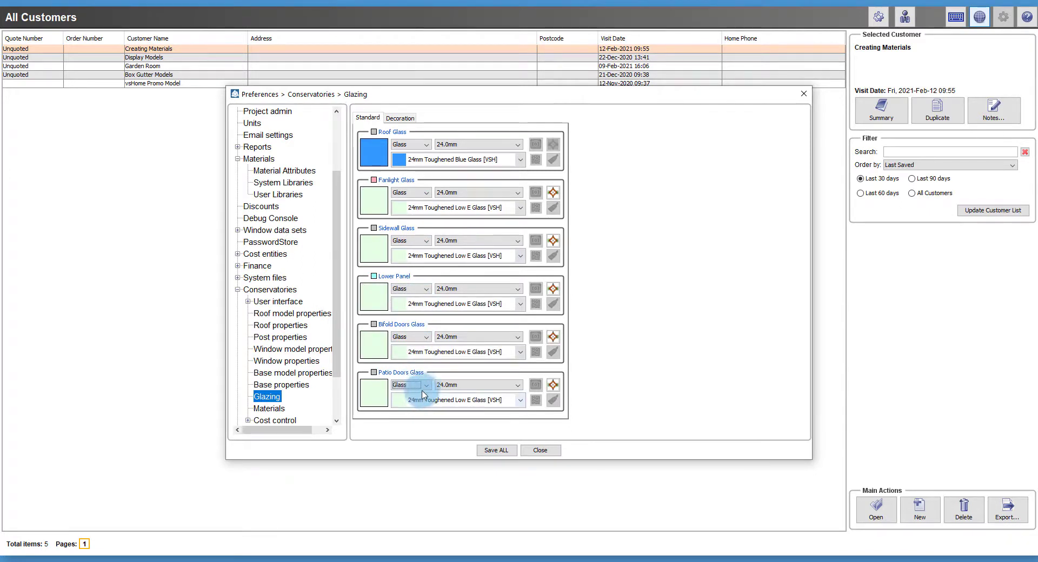
# - Close the preferences and restart vsHome to apply the conservatory glazing defaults
pyautogui.click(545, 451)
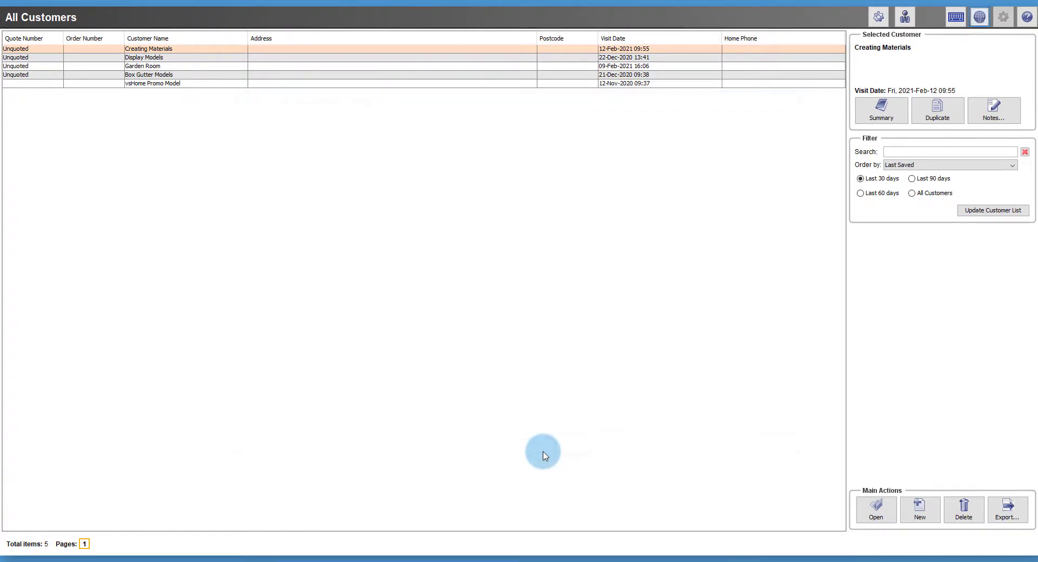
pyautogui.hotkey('alt', 'F4')
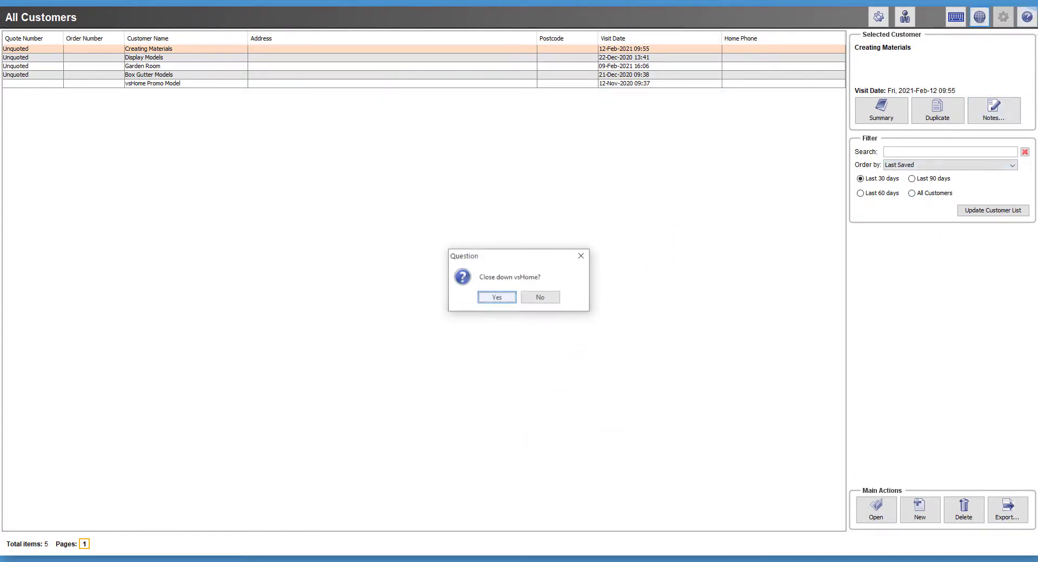
pyautogui.press('Return')
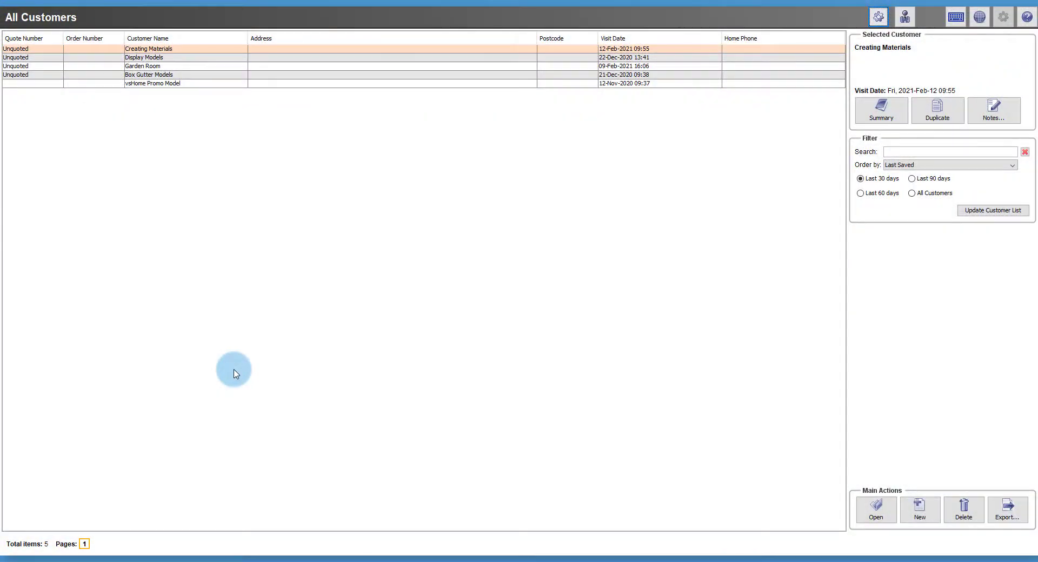
# - Create a new customer and add the first ridged conservatory model as its product
pyautogui.click(921, 518)
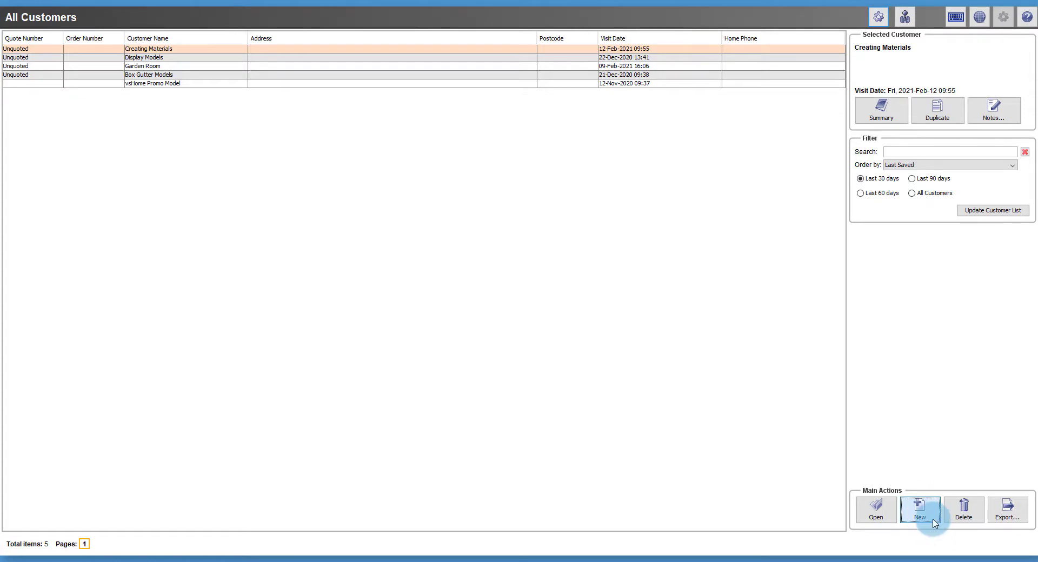
pyautogui.click(922, 514)
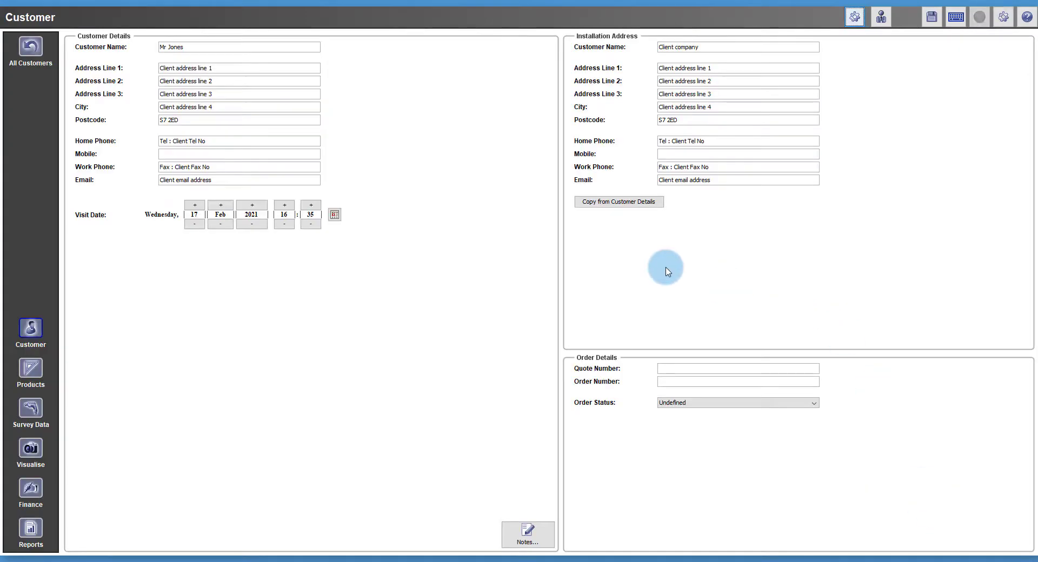
pyautogui.click(31, 370)
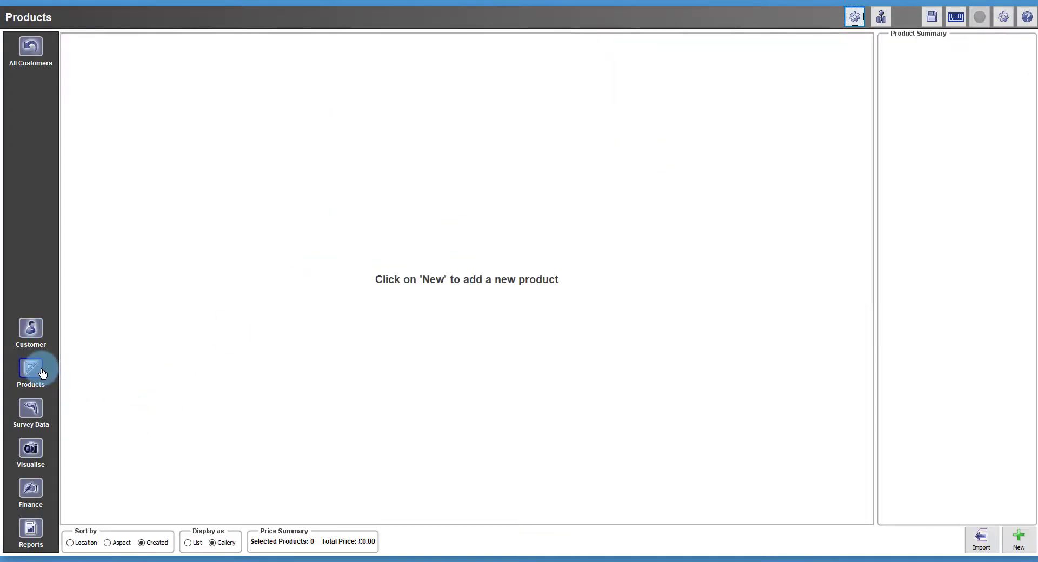
pyautogui.click(1016, 537)
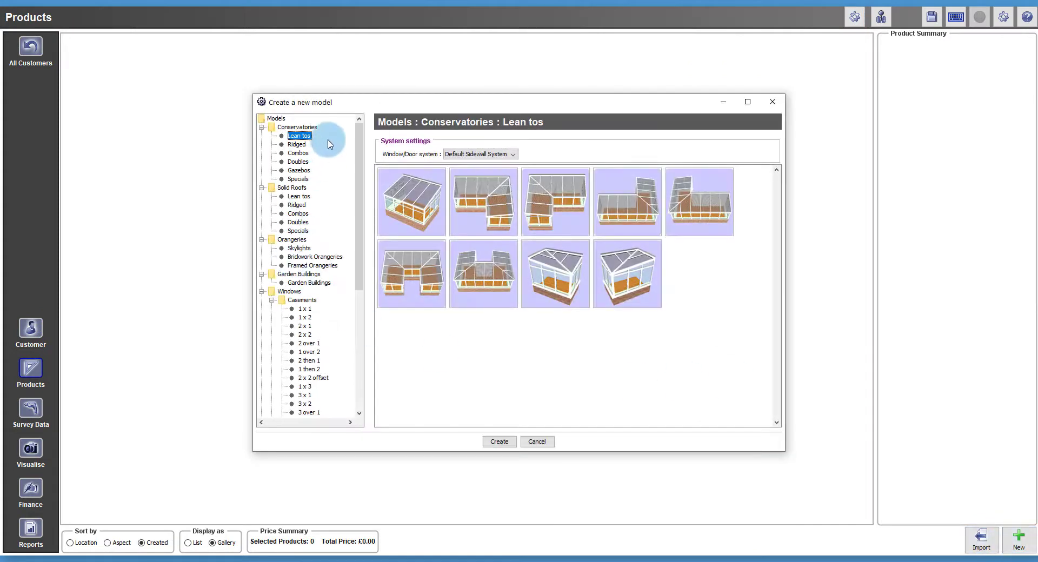
pyautogui.click(297, 145)
pyautogui.doubleClick(396, 195)
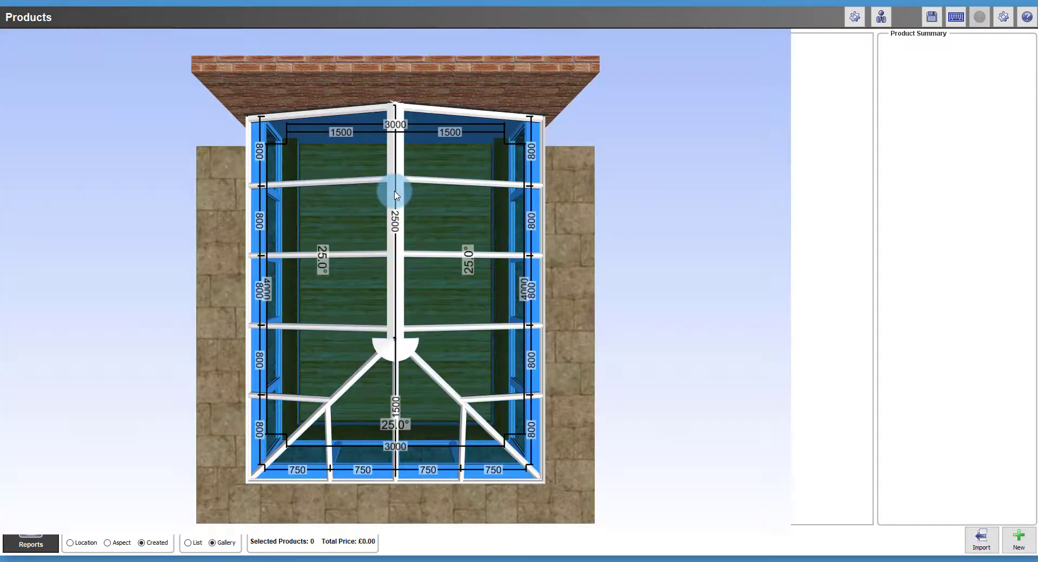
# - Set the conservatory's sidewall glass to 24mm Toughened Obscure Glass in the standard glazing settings
pyautogui.click(593, 297)
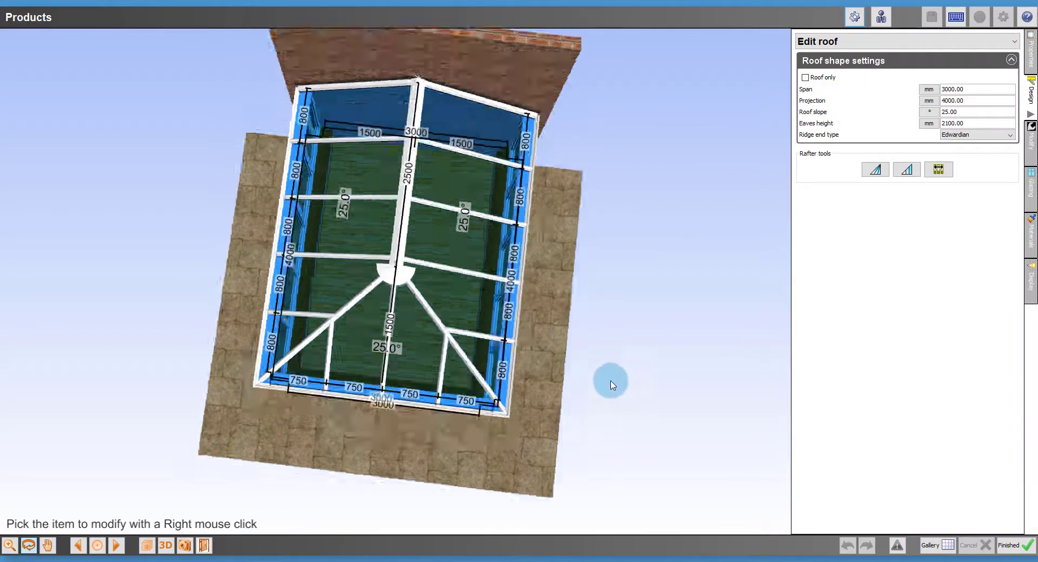
pyautogui.click(1030, 184)
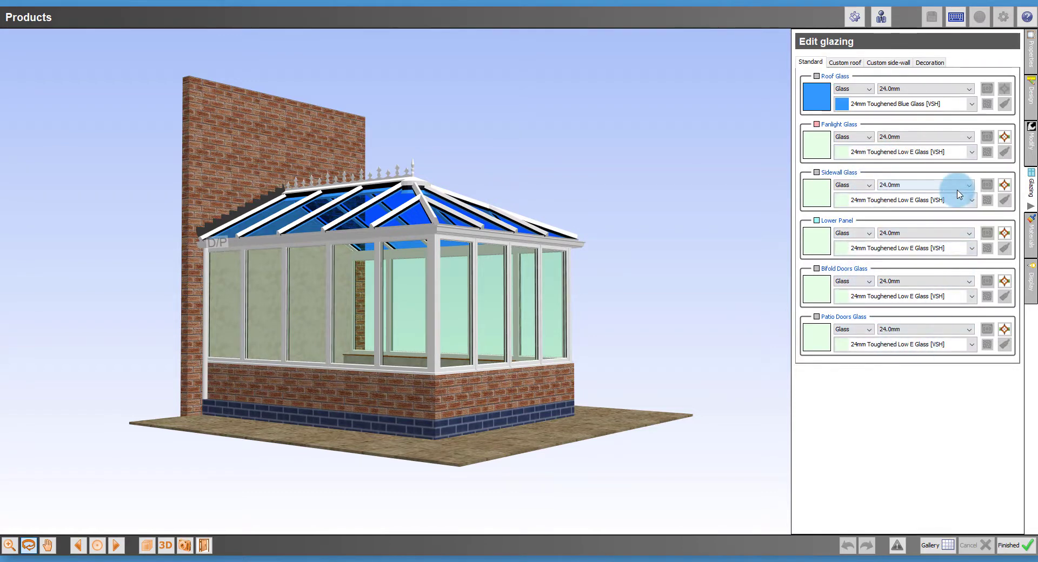
pyautogui.moveTo(685, 248); pyautogui.dragTo(681, 259)
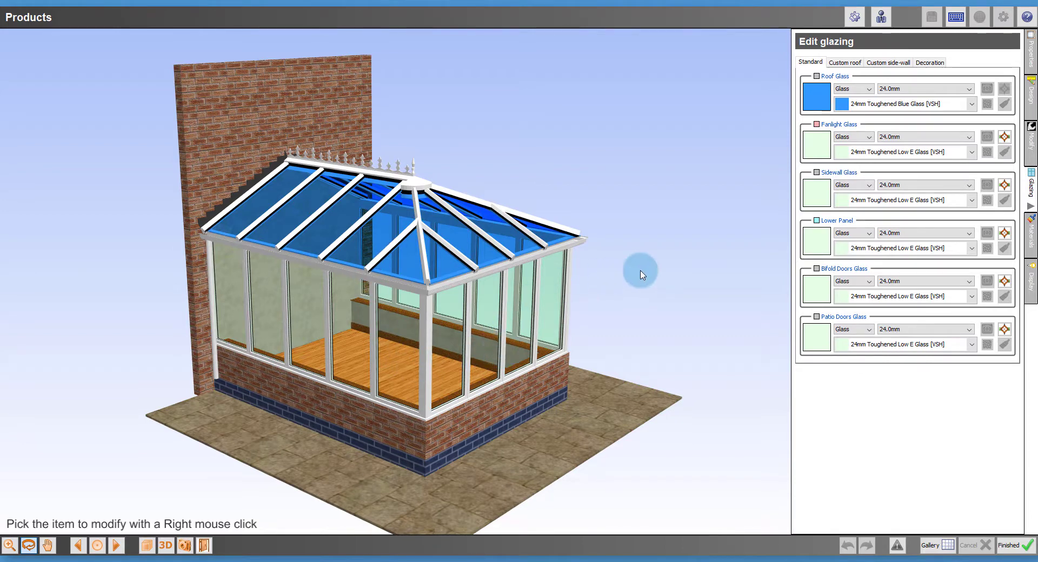
pyautogui.click(971, 201)
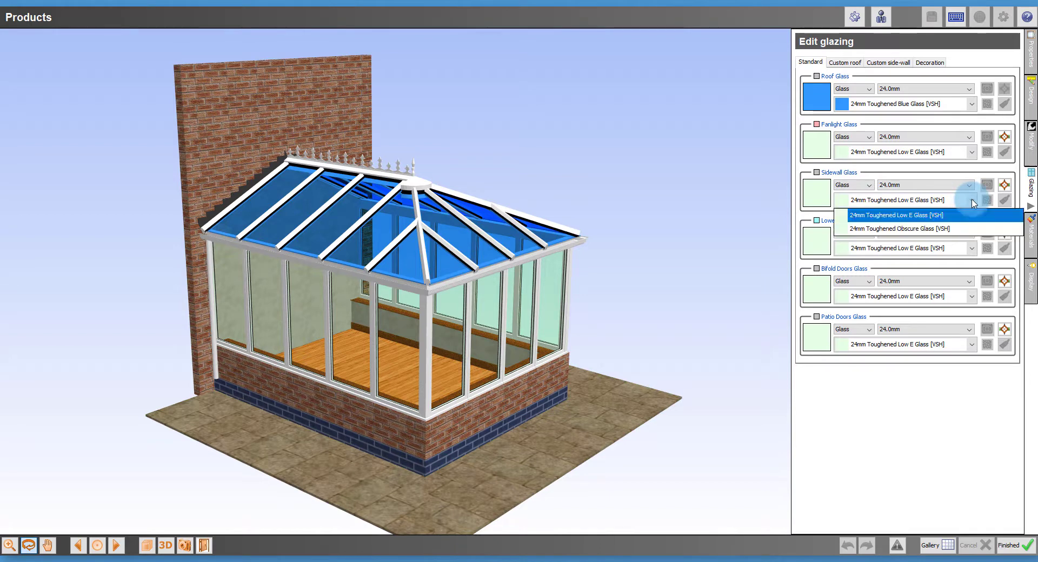
pyautogui.click(937, 233)
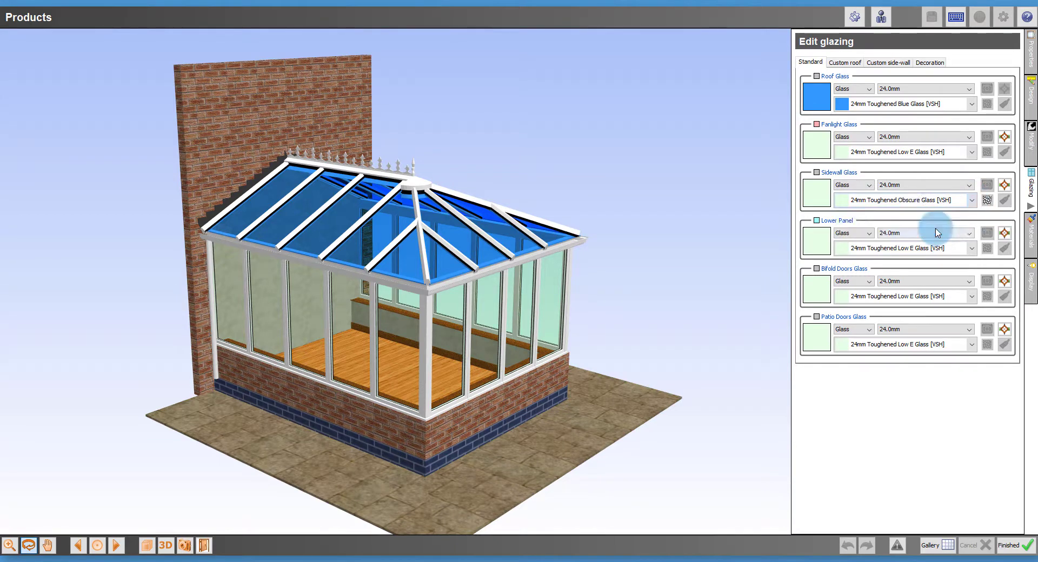
# - Apply Texture 1 from the vsHome Textures library to the sidewall glass and inspect the side windows up close
pyautogui.click(986, 201)
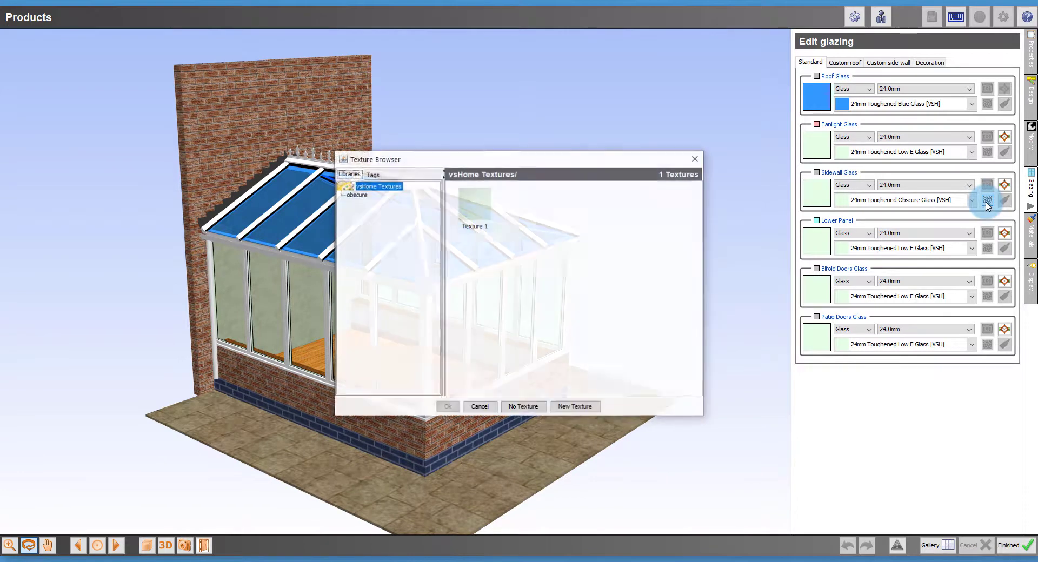
pyautogui.click(475, 208)
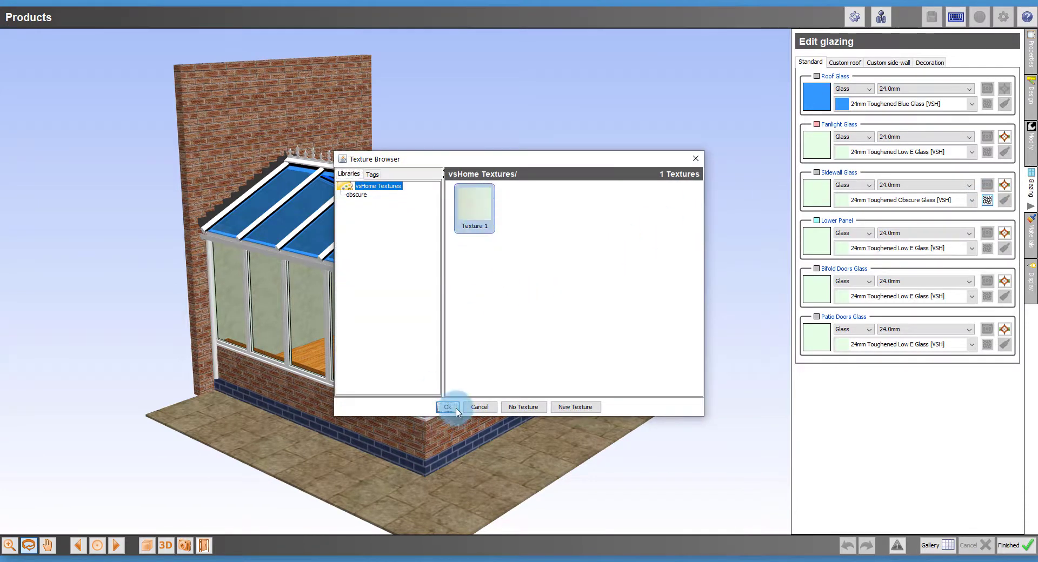
pyautogui.click(448, 407)
pyautogui.click(14, 550)
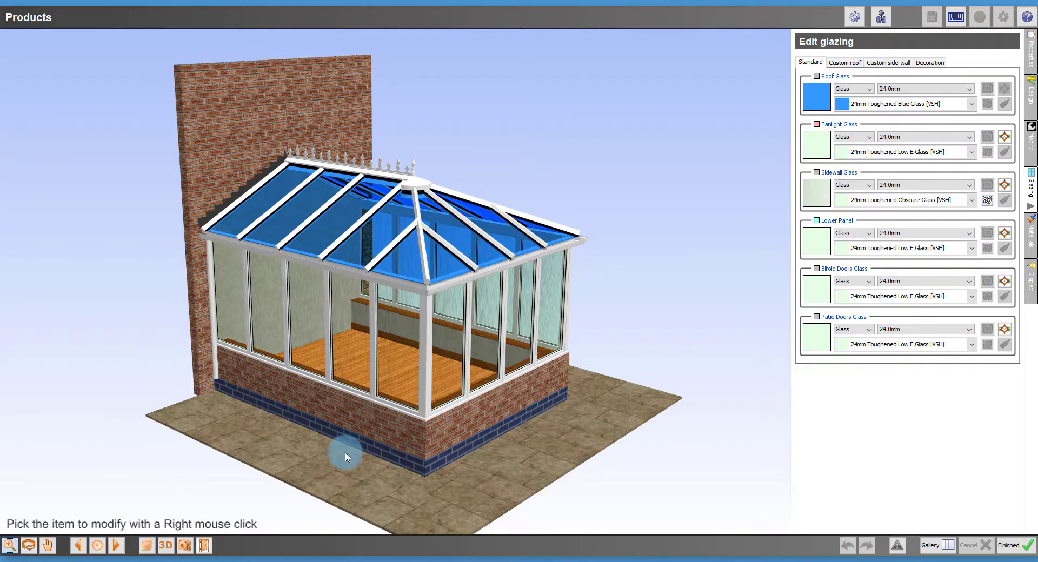
pyautogui.moveTo(353, 448); pyautogui.dragTo(464, 464)
pyautogui.moveTo(618, 212); pyautogui.dragTo(578, 431)
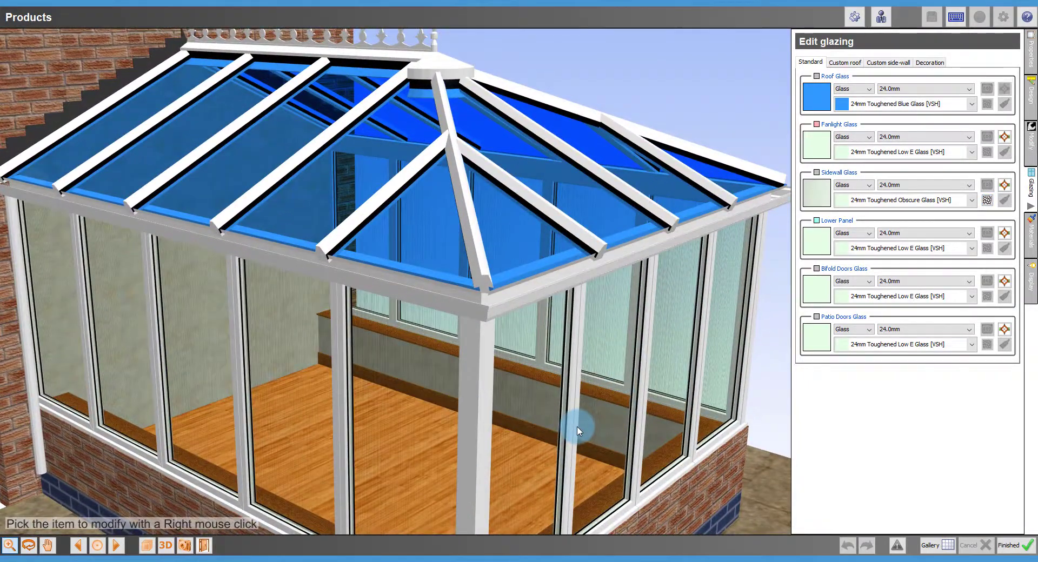